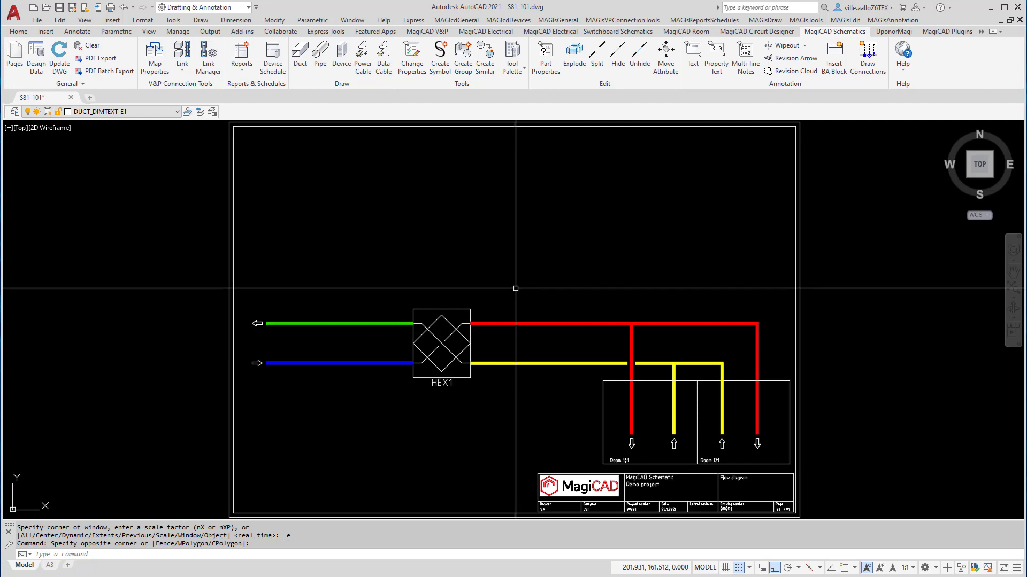
- Launch Insert BA Block to open the BA Connections dialog
{"action": "left_click", "coordinate": [835, 58]}
- Insert the BA connections table on page 01 and check its placement
{"action": "left_click", "coordinate": [273, 222]}
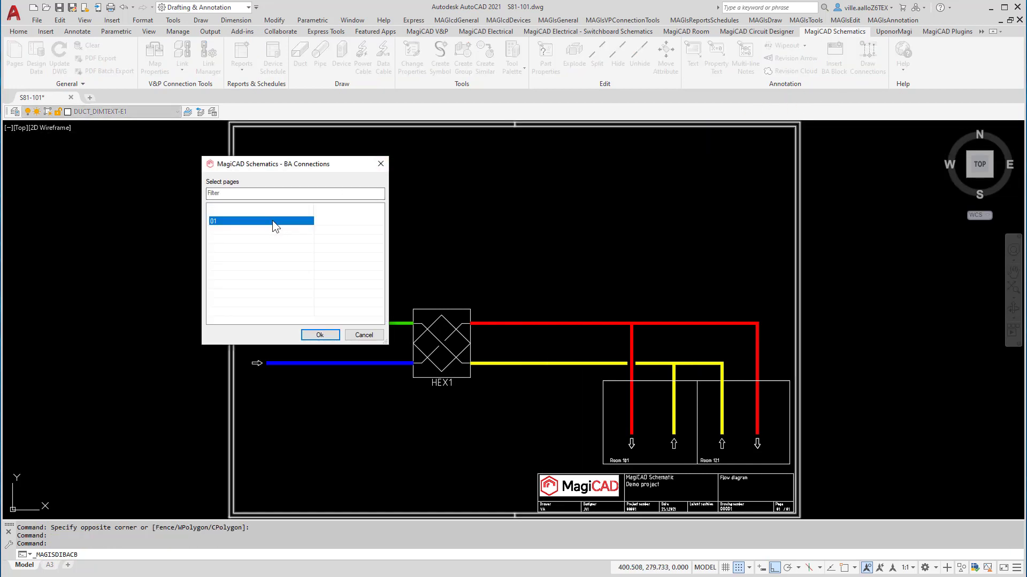
{"action": "left_click", "coordinate": [316, 335]}
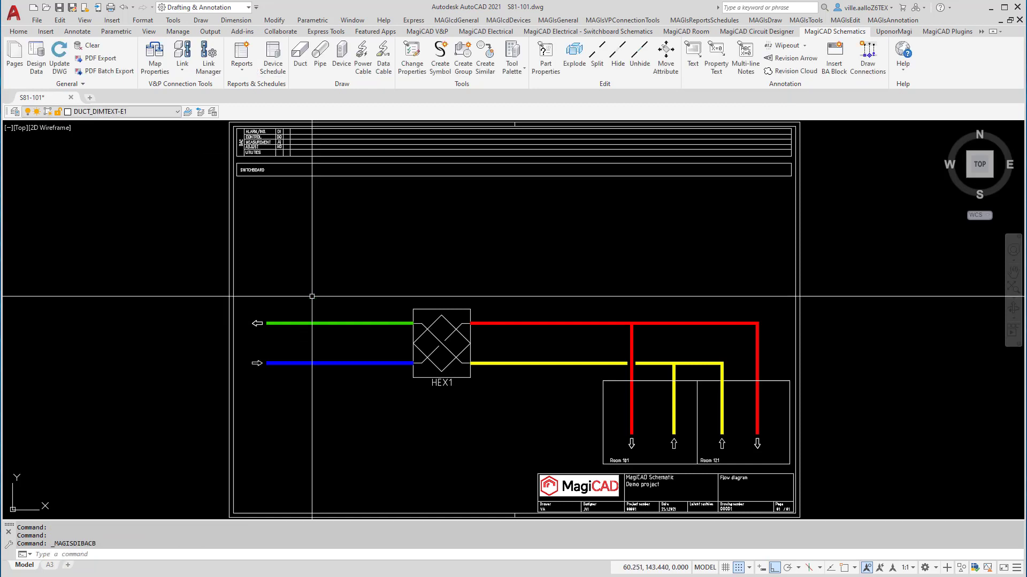
{"action": "left_click", "coordinate": [290, 170]}
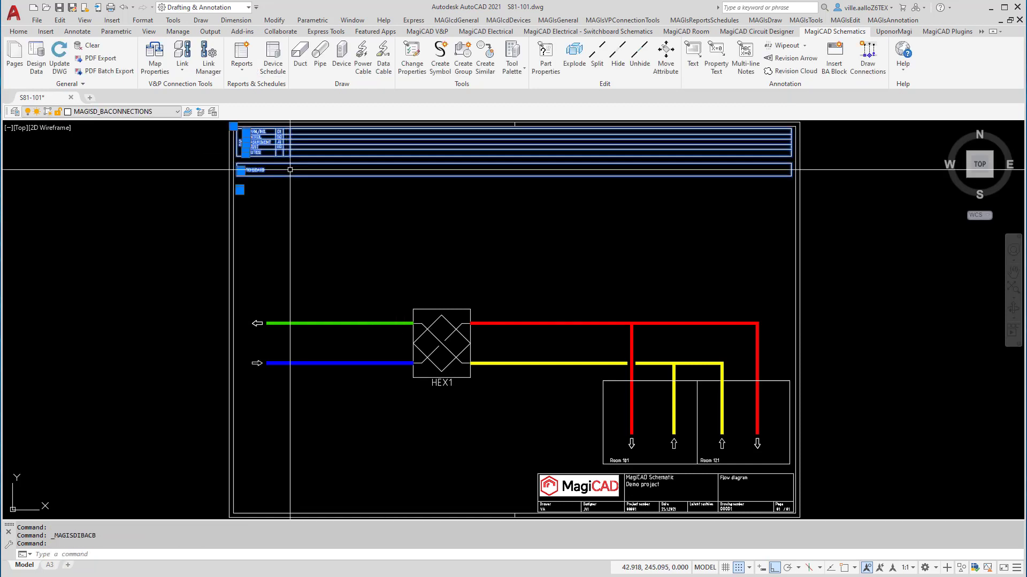
{"action": "key", "text": "Escape"}
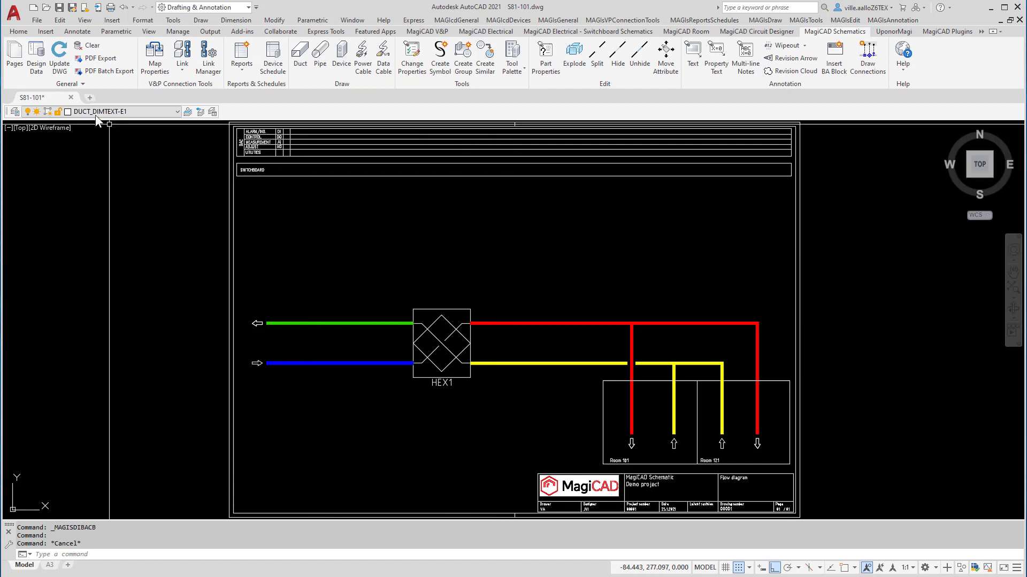
- Open the Pressure difference meter definition from Design Data Instruments for editing
{"action": "left_click", "coordinate": [45, 78]}
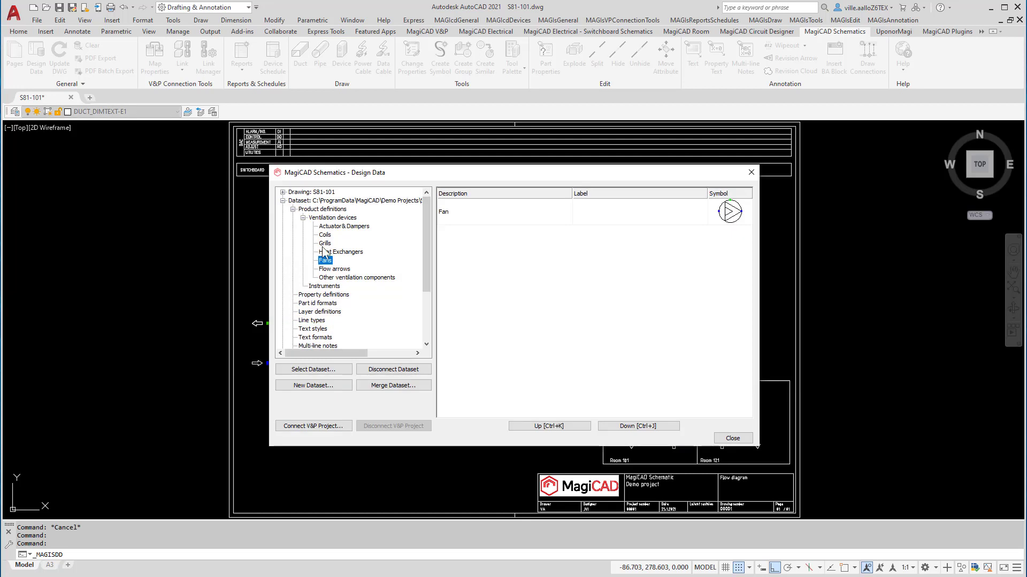
{"action": "left_click", "coordinate": [334, 286]}
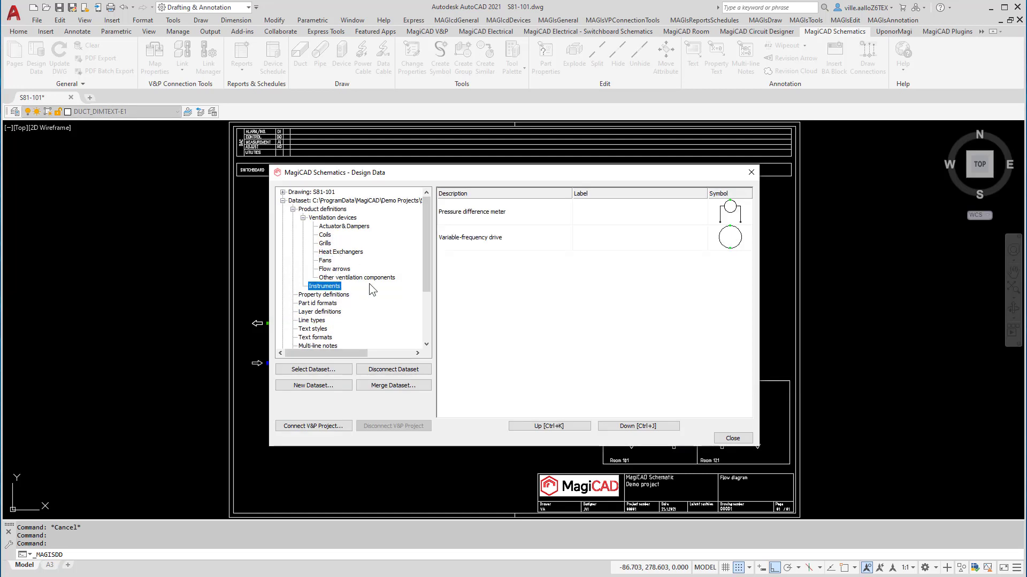
{"action": "left_click", "coordinate": [497, 213]}
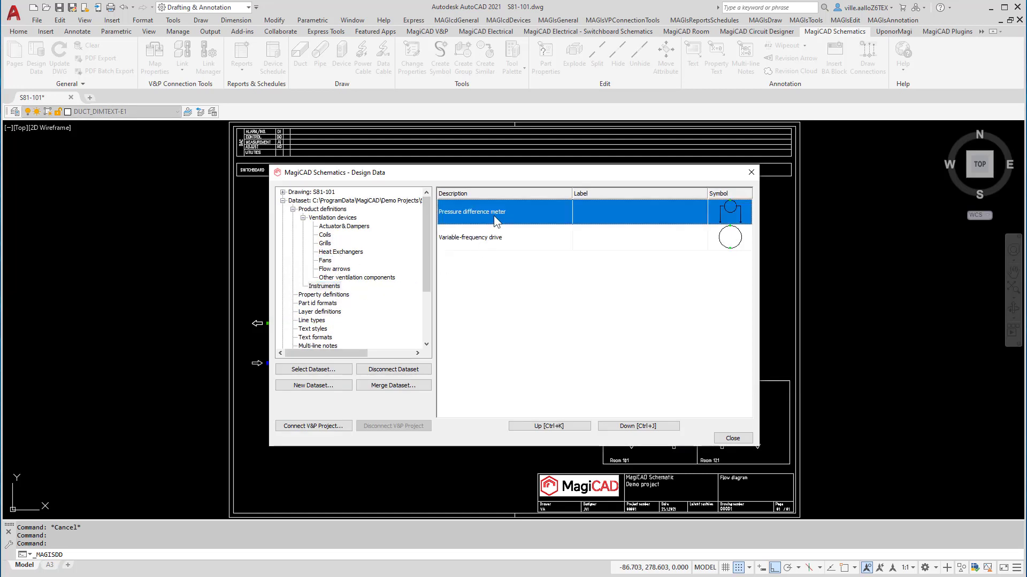
{"action": "right_click", "coordinate": [494, 219]}
{"action": "left_click", "coordinate": [508, 224]}
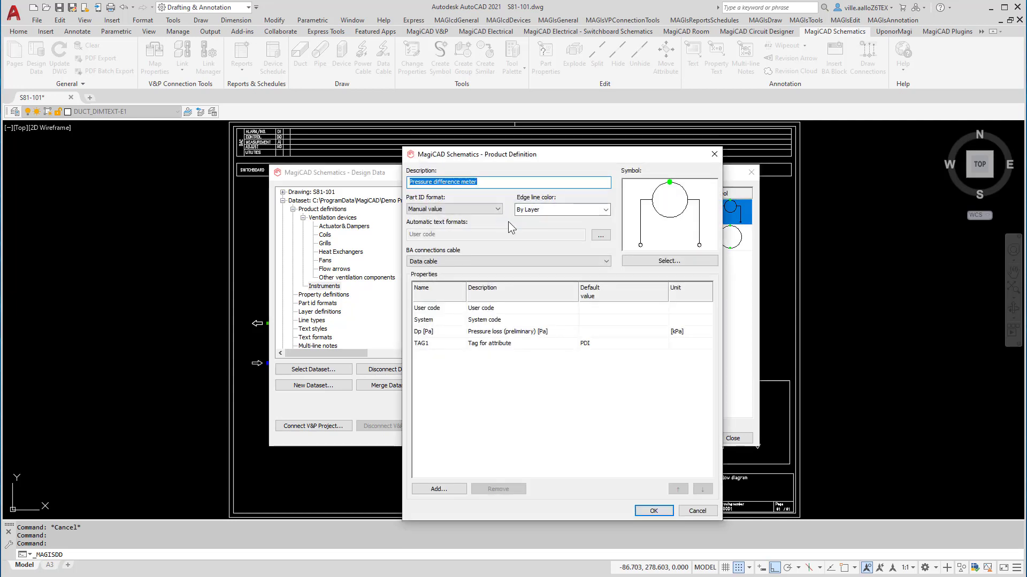
{"action": "left_click", "coordinate": [495, 373]}
- Add the AI Measurement property with the filled diamond symbol
{"action": "left_click", "coordinate": [444, 489]}
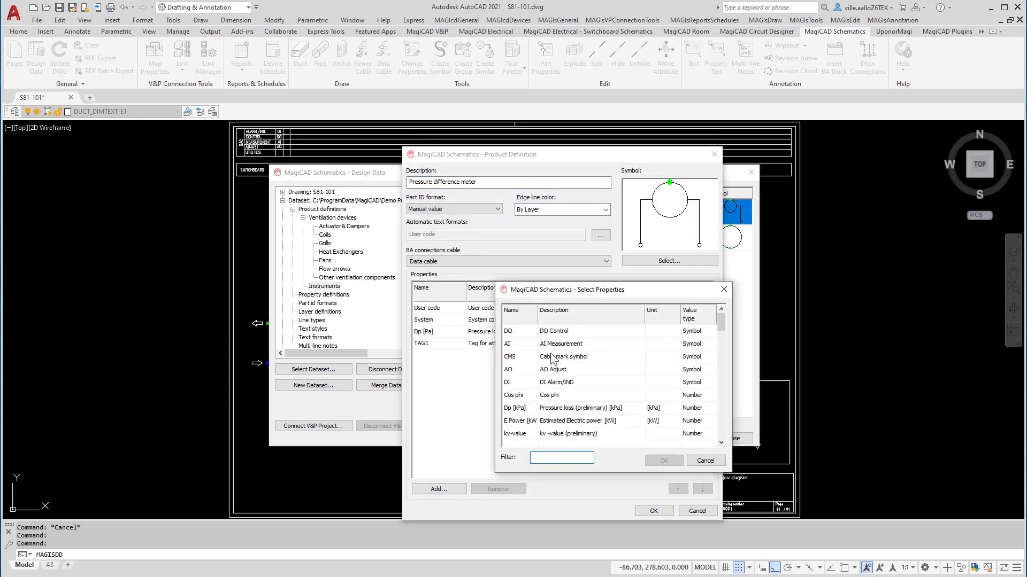
{"action": "type", "text": "ai"}
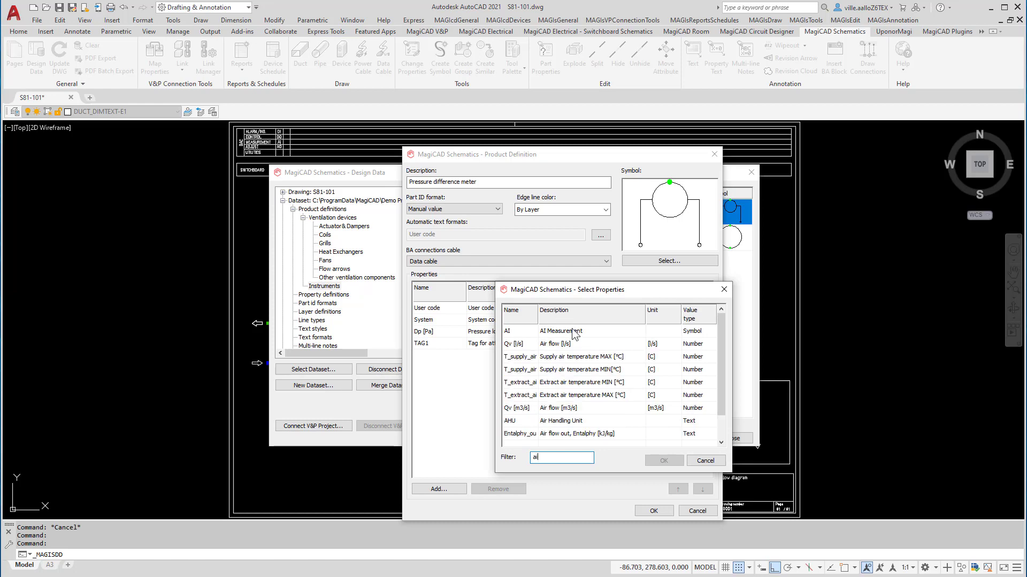
{"action": "left_click", "coordinate": [572, 329]}
{"action": "left_click", "coordinate": [664, 461]}
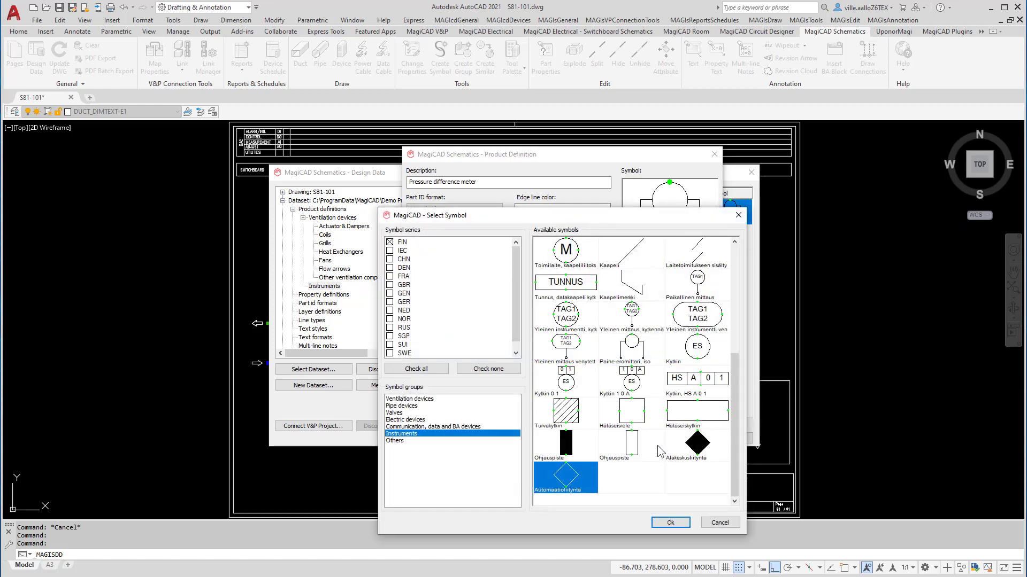
{"action": "left_click", "coordinate": [701, 454]}
{"action": "left_click", "coordinate": [666, 522]}
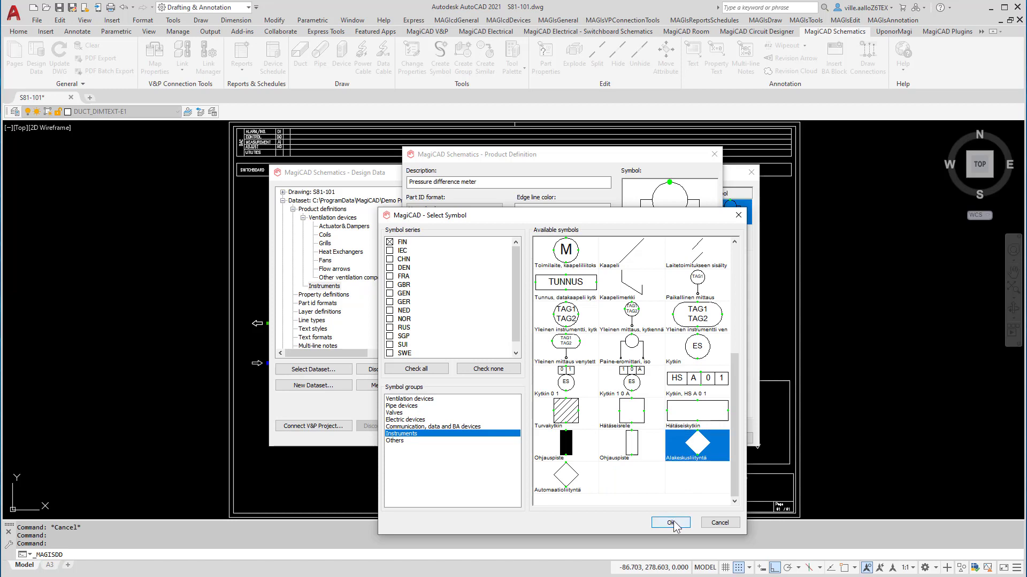
- Add the DI Alarm/IND property with the hollow diamond symbol
{"action": "left_click", "coordinate": [446, 492]}
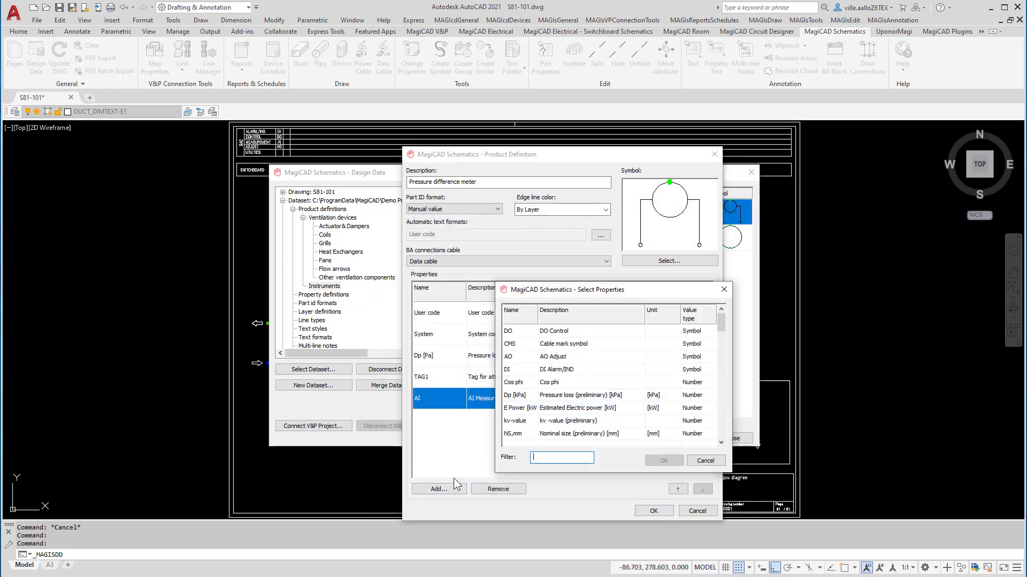
{"action": "type", "text": "di"}
{"action": "left_click", "coordinate": [563, 331]}
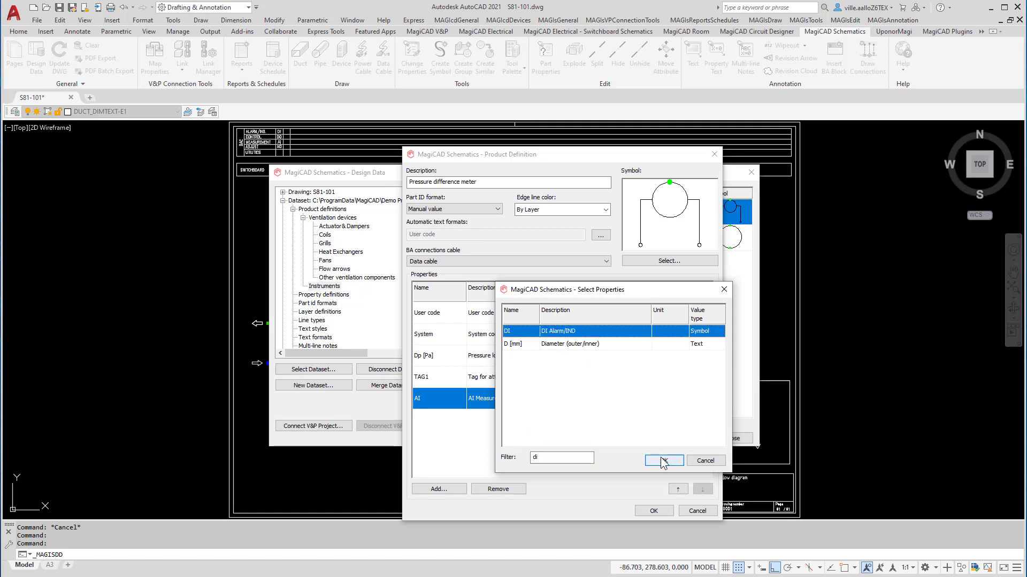
{"action": "left_click", "coordinate": [663, 461]}
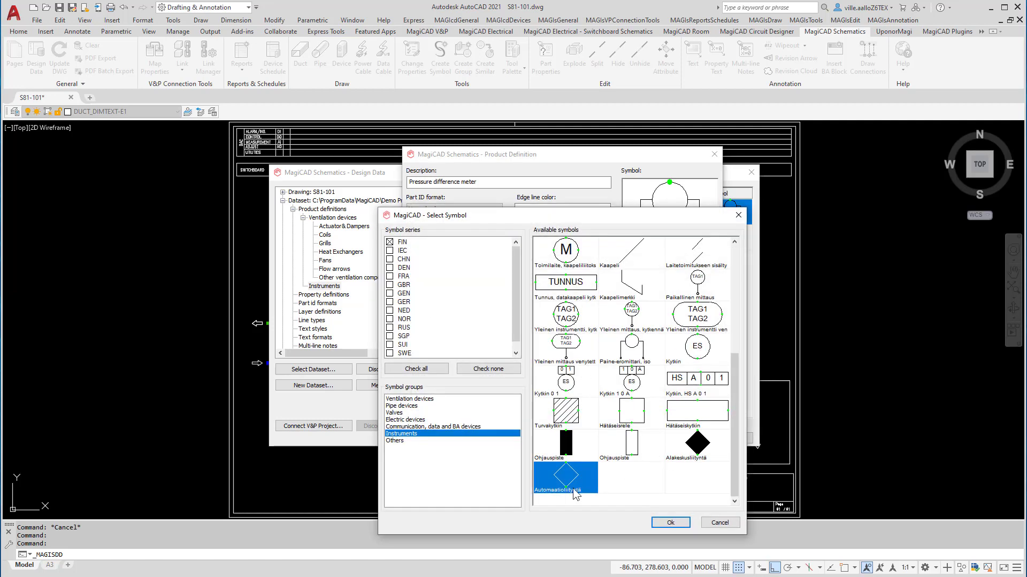
{"action": "left_click", "coordinate": [672, 522]}
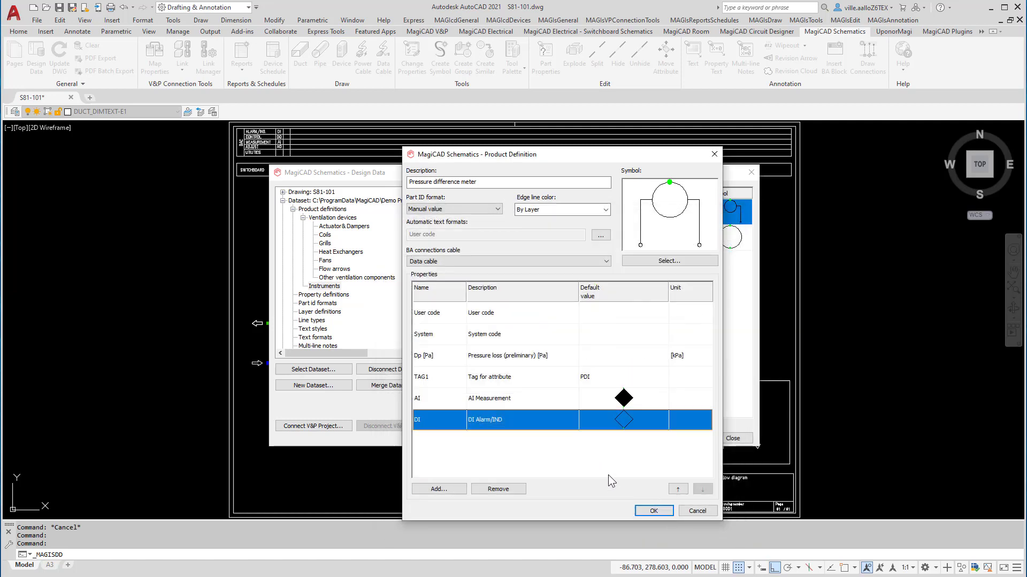
- Add the Cable mark symbol property using the Kaapelimerkki symbol
{"action": "left_click", "coordinate": [453, 490]}
{"action": "type", "text": "c"}
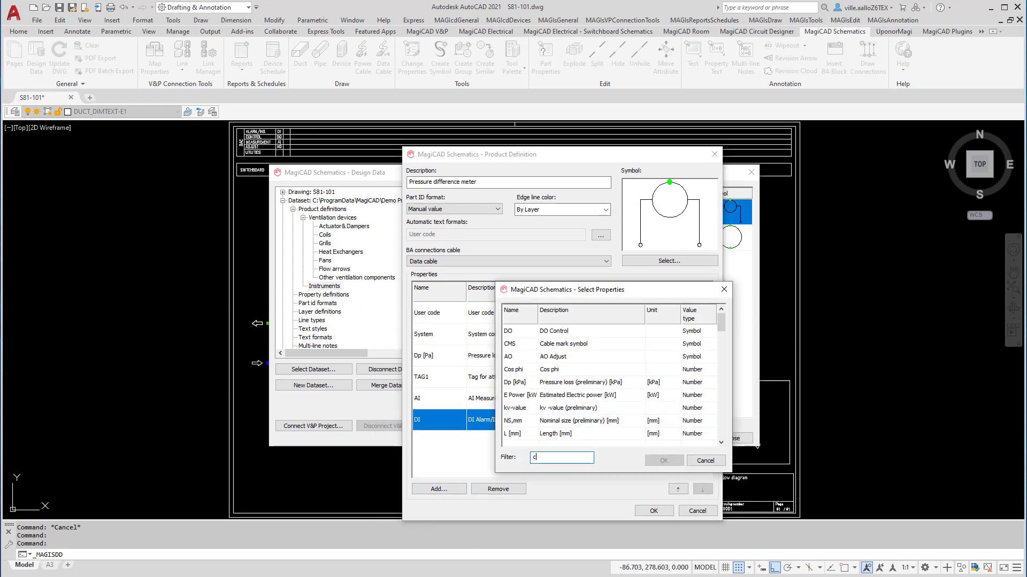
{"action": "type", "text": "m"}
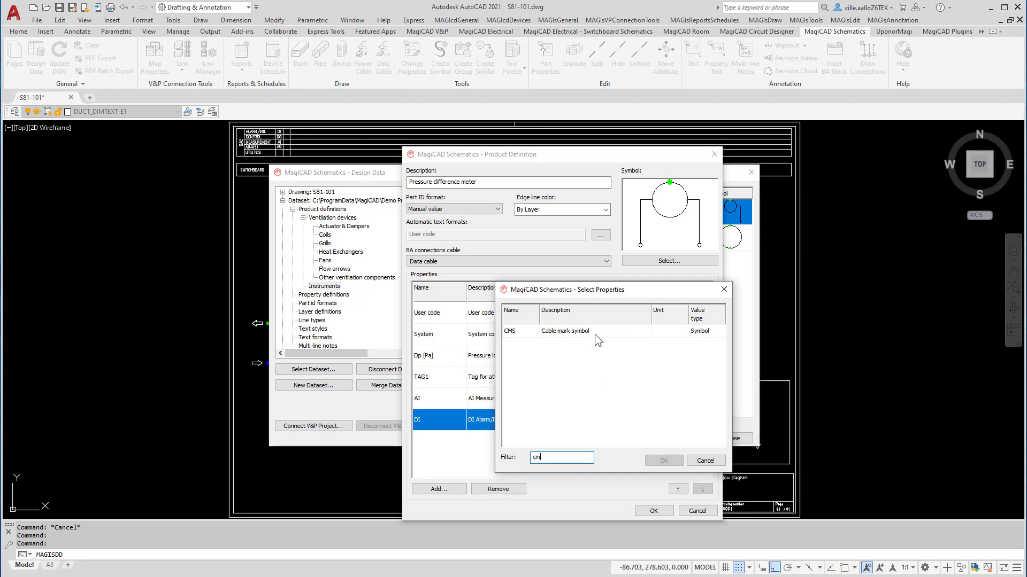
{"action": "left_click", "coordinate": [598, 334]}
{"action": "left_click", "coordinate": [663, 460]}
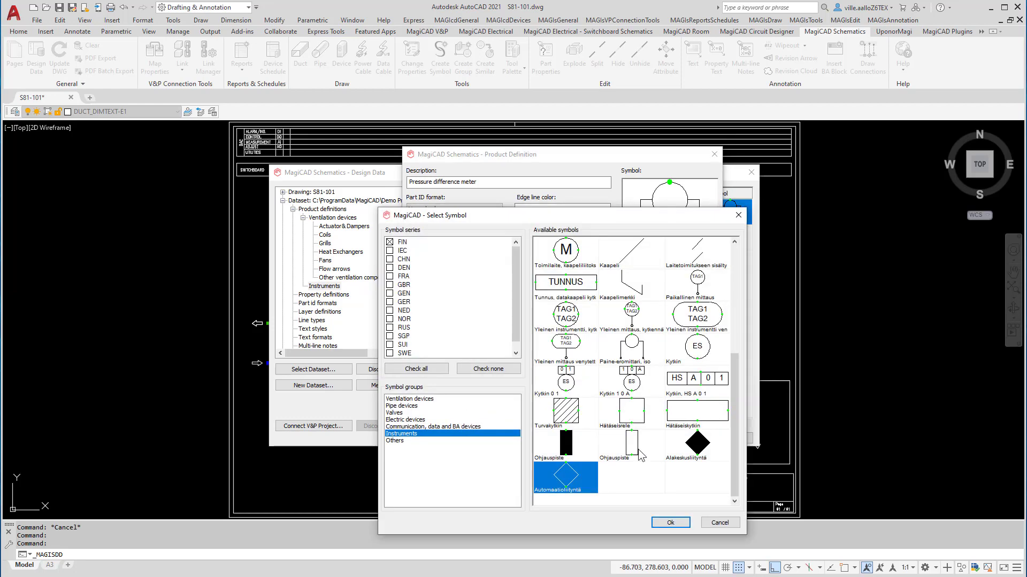
{"action": "left_click", "coordinate": [634, 296]}
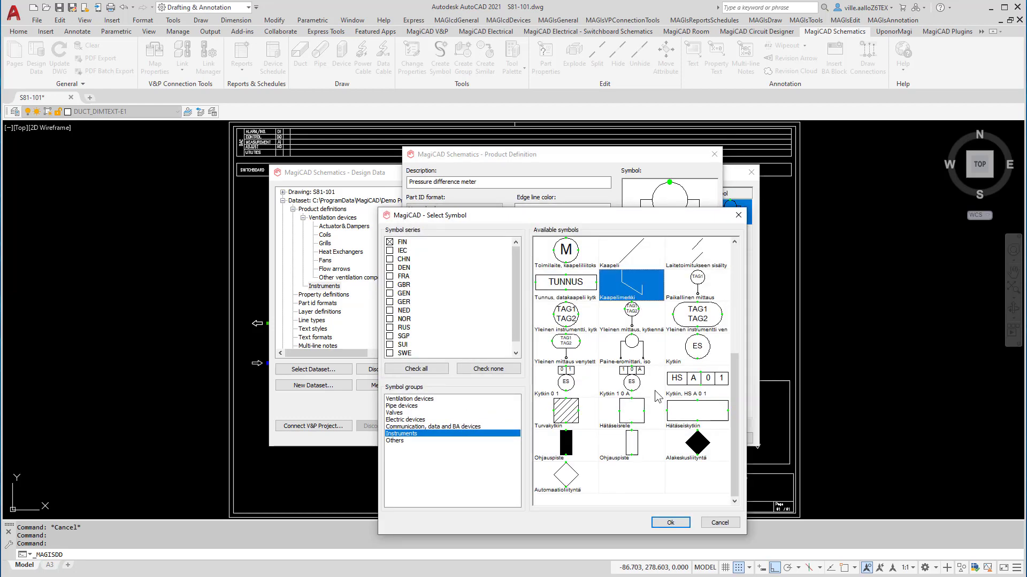
{"action": "left_click", "coordinate": [672, 523]}
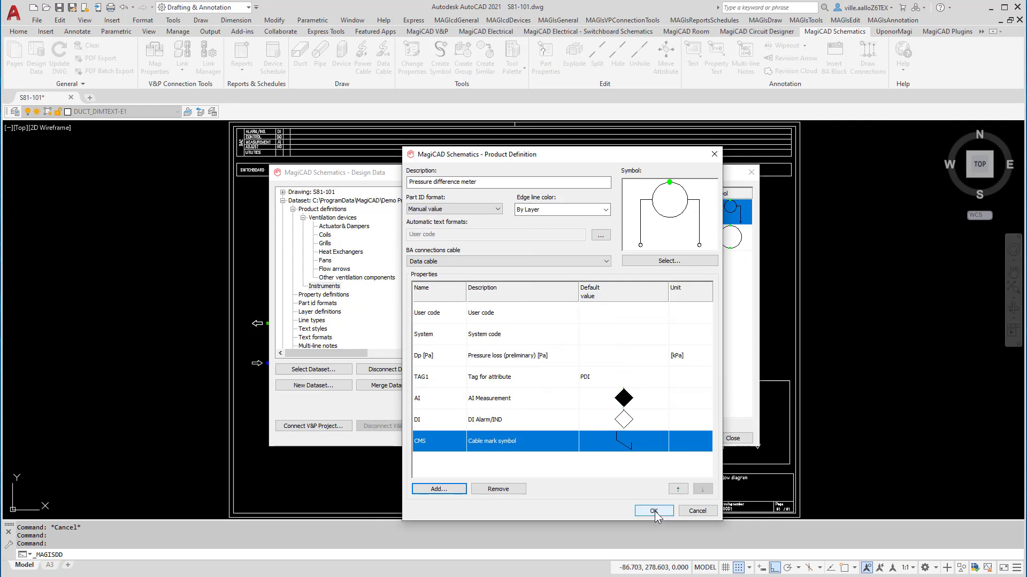
- Keep Data cable as the BA connections cable and save the meter definition
{"action": "left_click", "coordinate": [552, 262]}
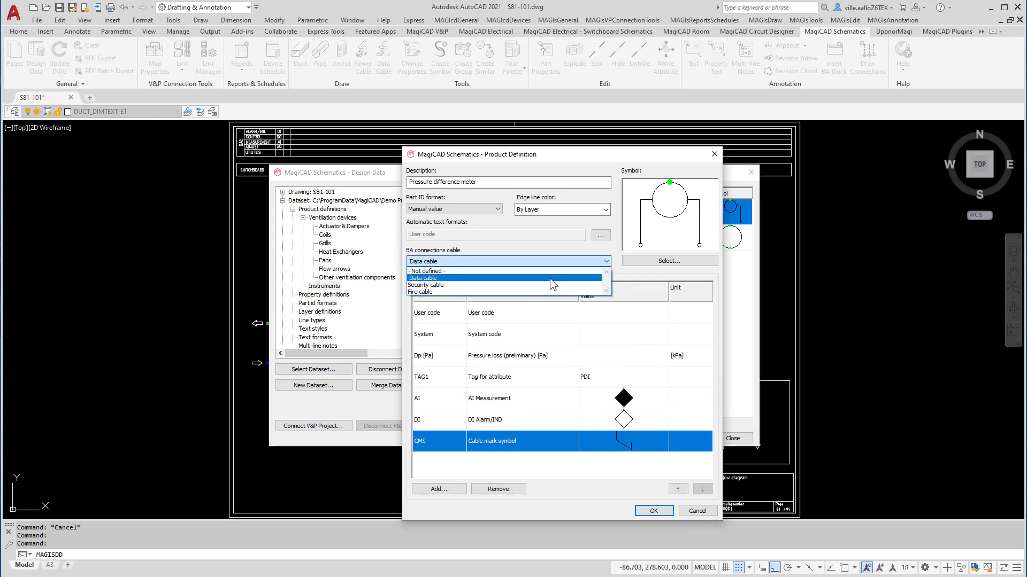
{"action": "left_click", "coordinate": [550, 278]}
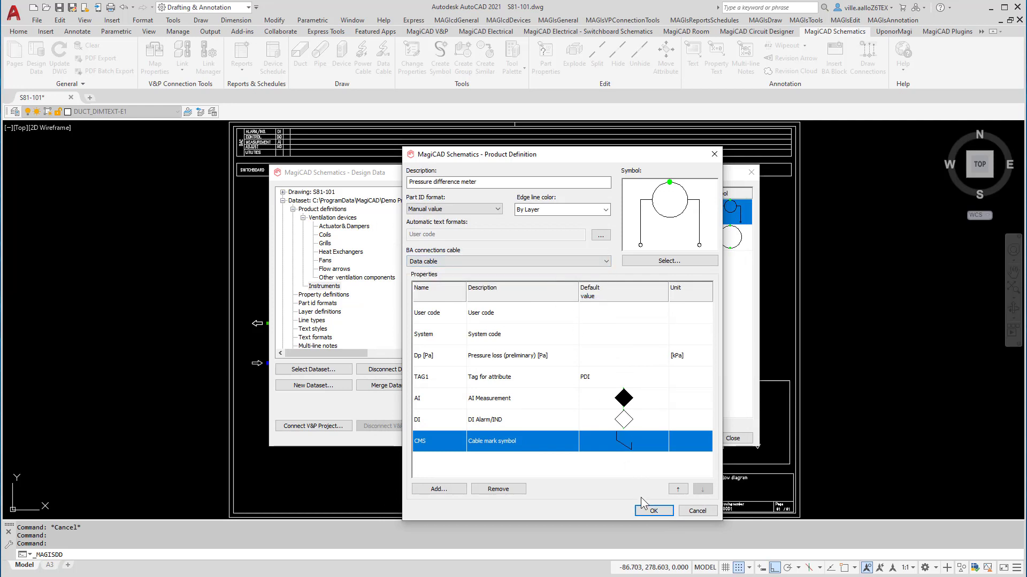
{"action": "left_click", "coordinate": [652, 512]}
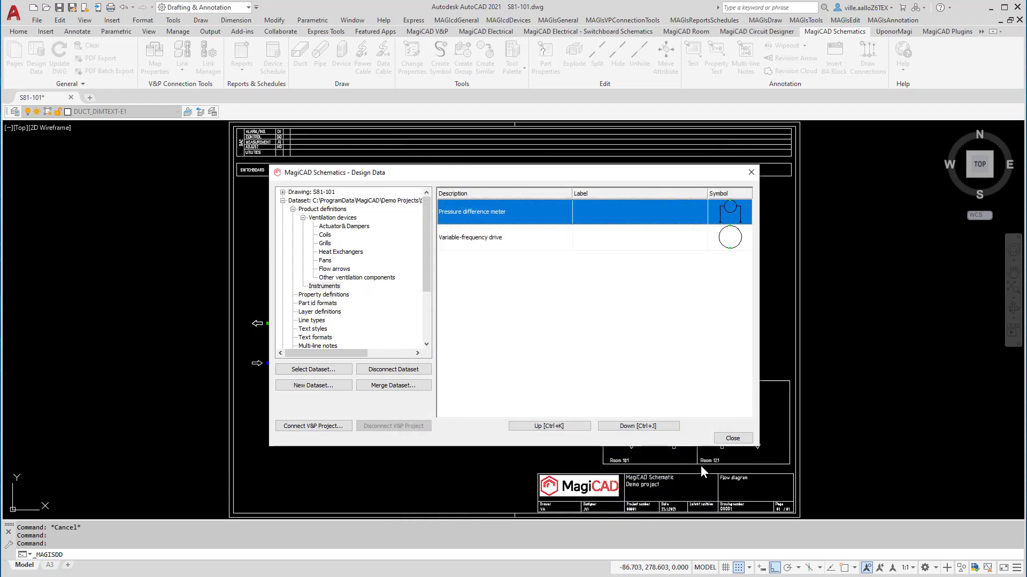
- Close the product design data and show the Ventilation devices tool palette
{"action": "left_click", "coordinate": [731, 438]}
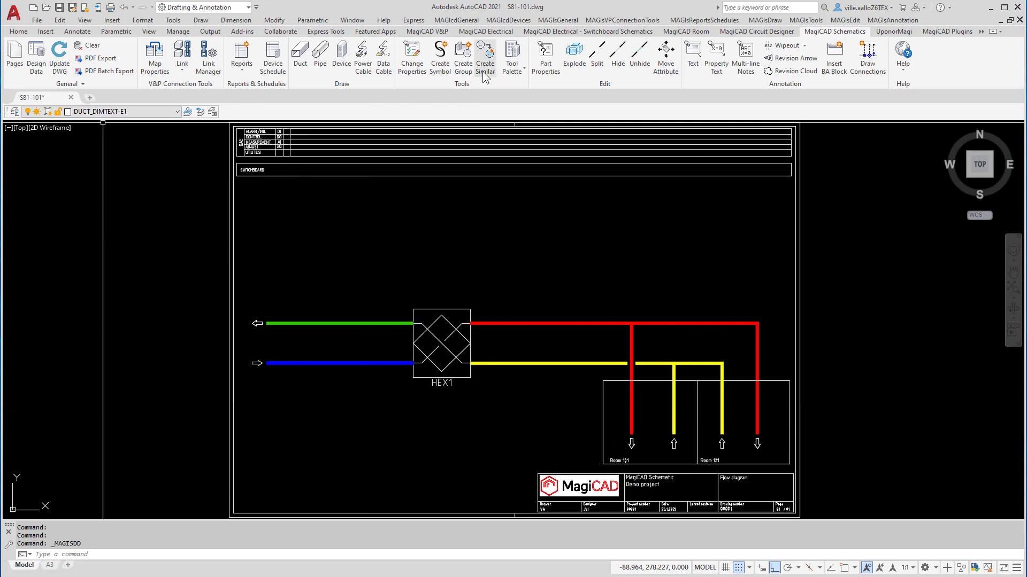
{"action": "left_click", "coordinate": [513, 68]}
{"action": "left_click", "coordinate": [521, 88]}
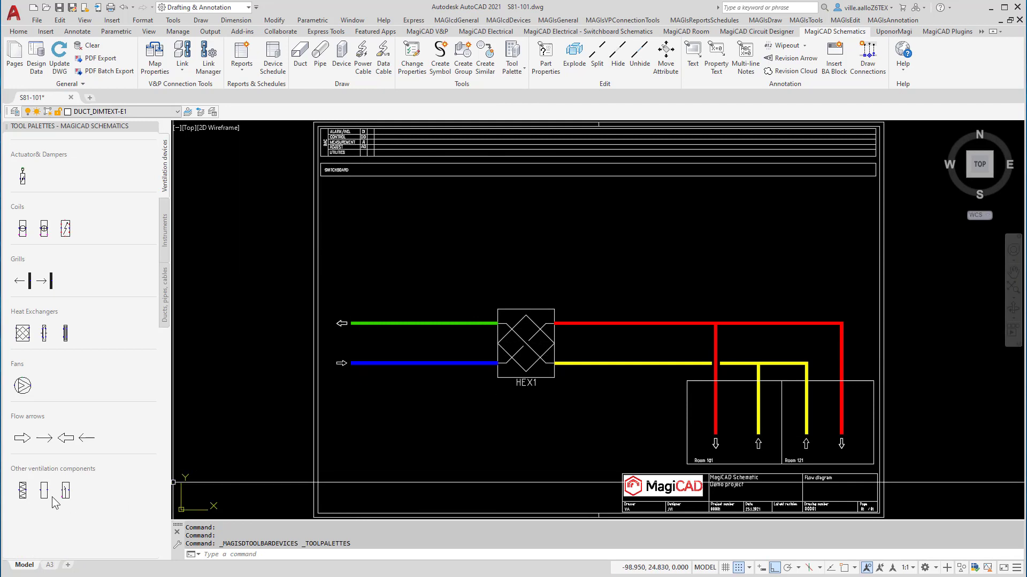
- Place filters on the yellow and blue ducts, keeping each duct's values
{"action": "left_click", "coordinate": [24, 496]}
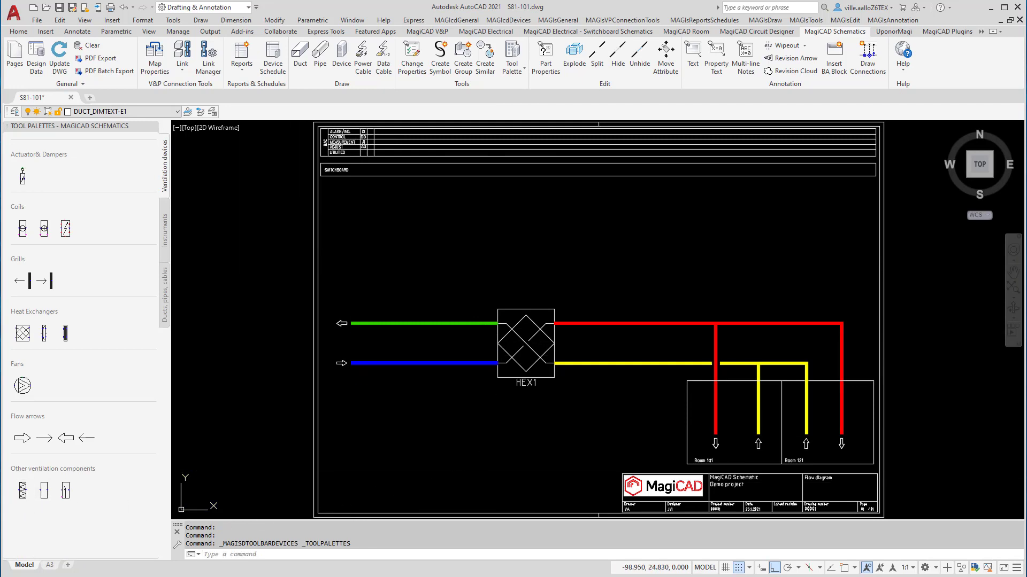
{"action": "left_click", "coordinate": [593, 364]}
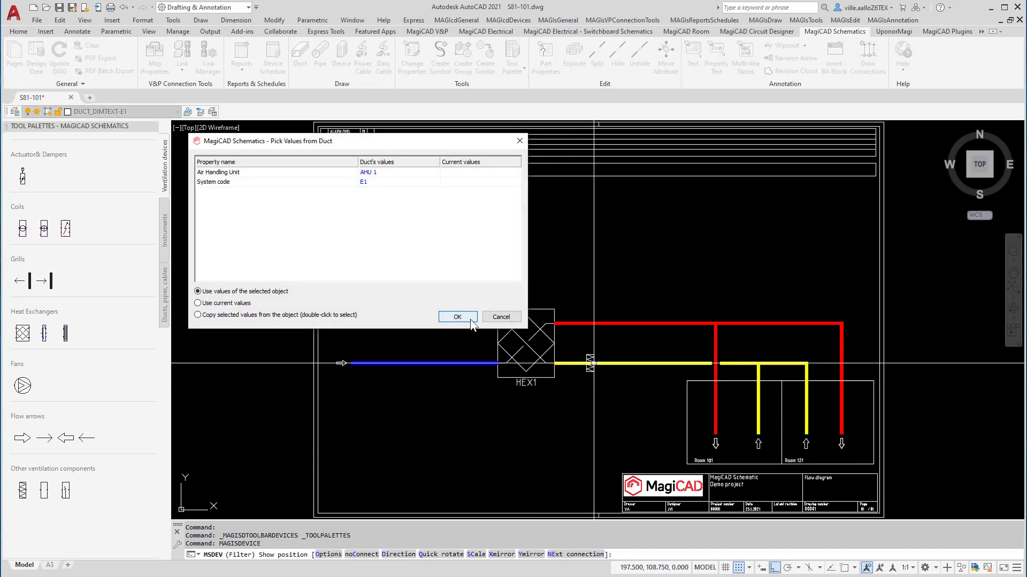
{"action": "left_click", "coordinate": [453, 313]}
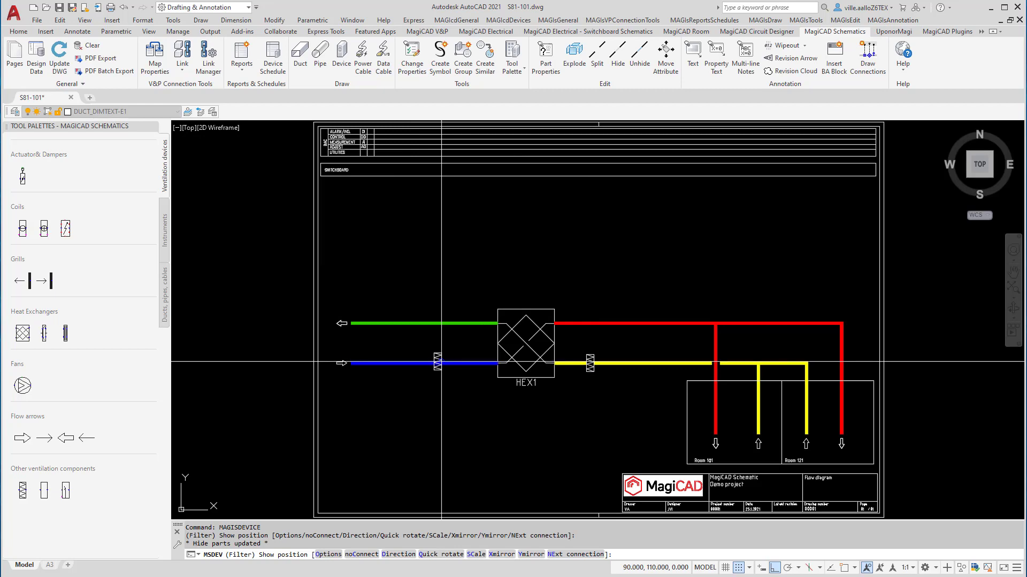
{"action": "left_click", "coordinate": [437, 363]}
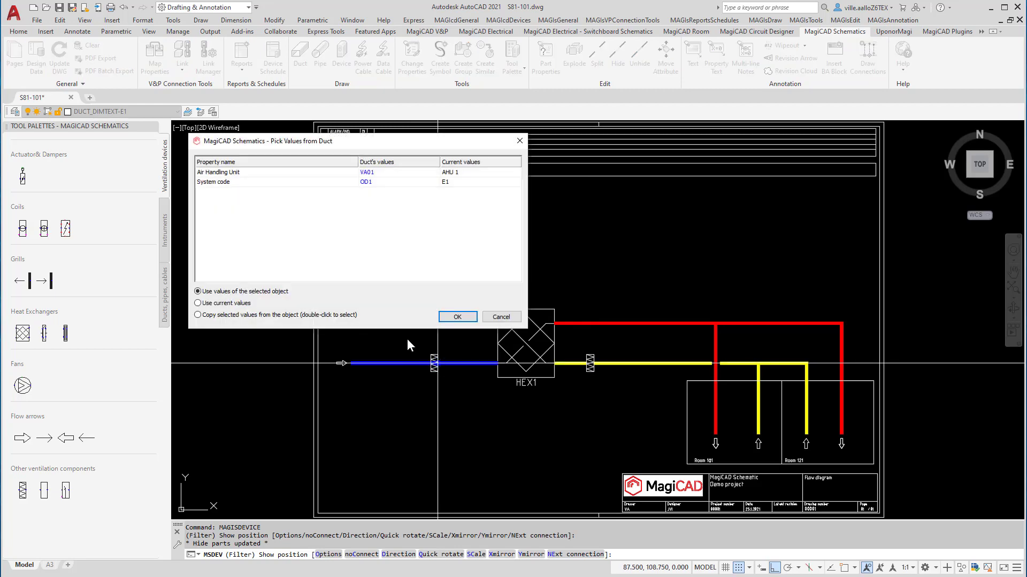
{"action": "left_click", "coordinate": [457, 317]}
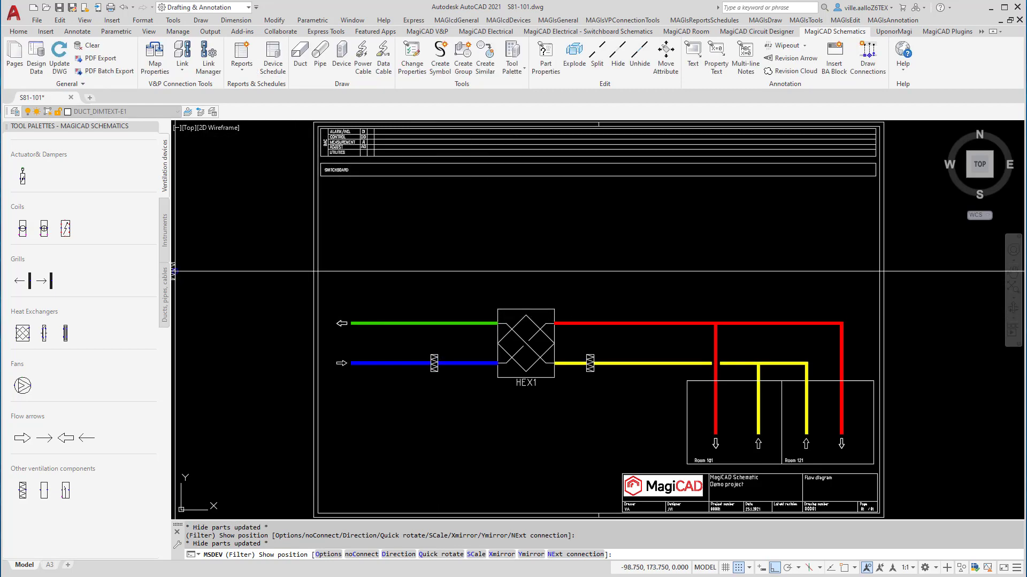
{"action": "left_click", "coordinate": [165, 231]}
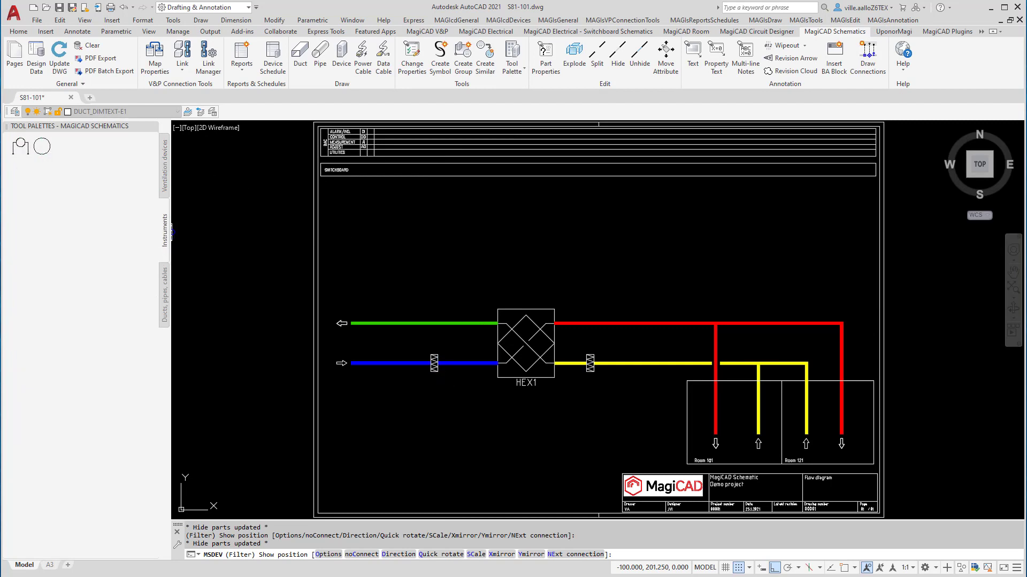
- Place pressure difference meters across the blue-duct and yellow-duct filters
{"action": "left_click", "coordinate": [21, 145]}
{"action": "middle_click_drag", "start_coordinate": [440, 321], "coordinate": [412, 451]}
{"action": "scroll", "coordinate": [426, 382], "scroll_direction": "up", "scroll_amount": 2}
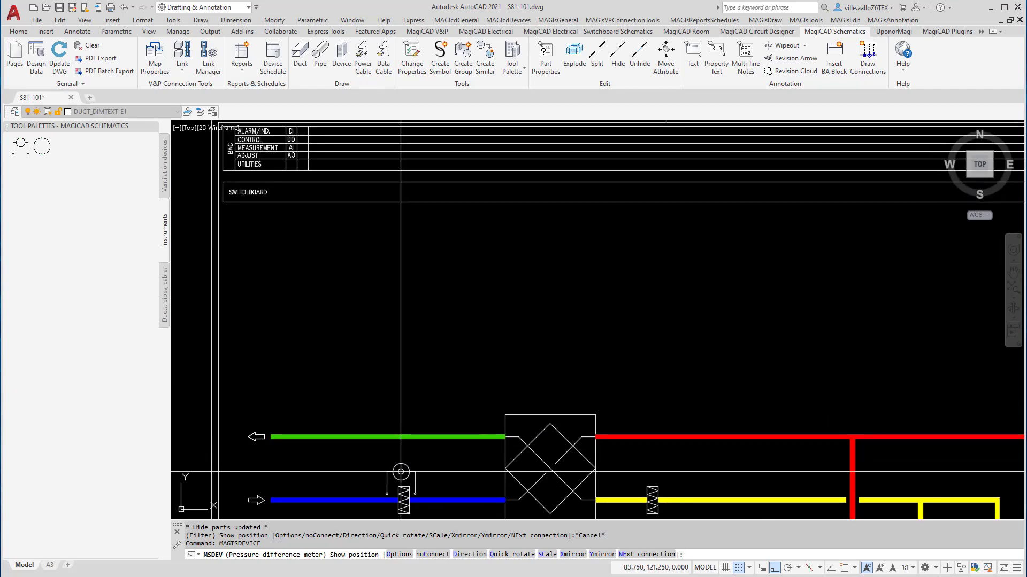
{"action": "left_click", "coordinate": [404, 474]}
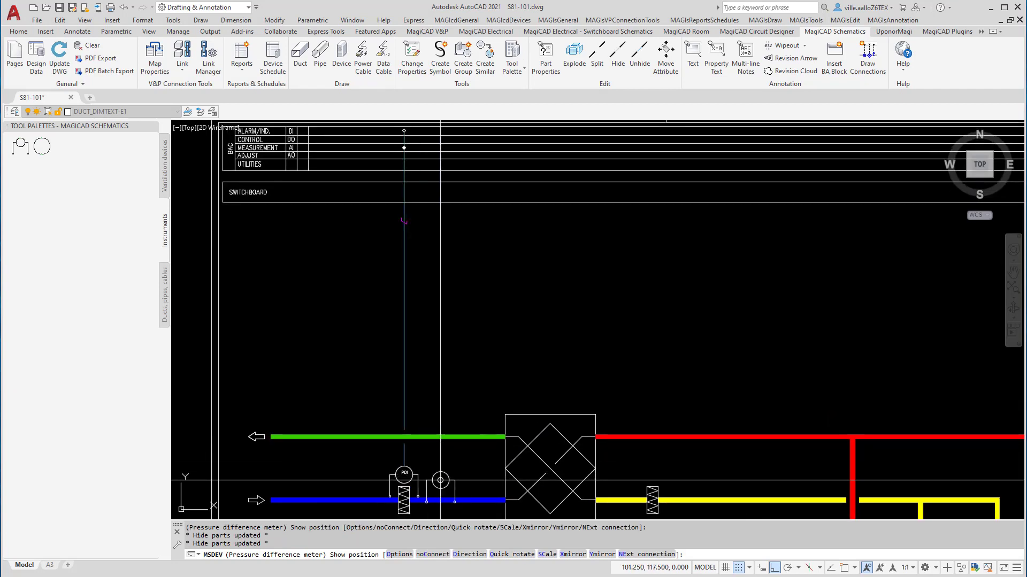
{"action": "left_click", "coordinate": [652, 474]}
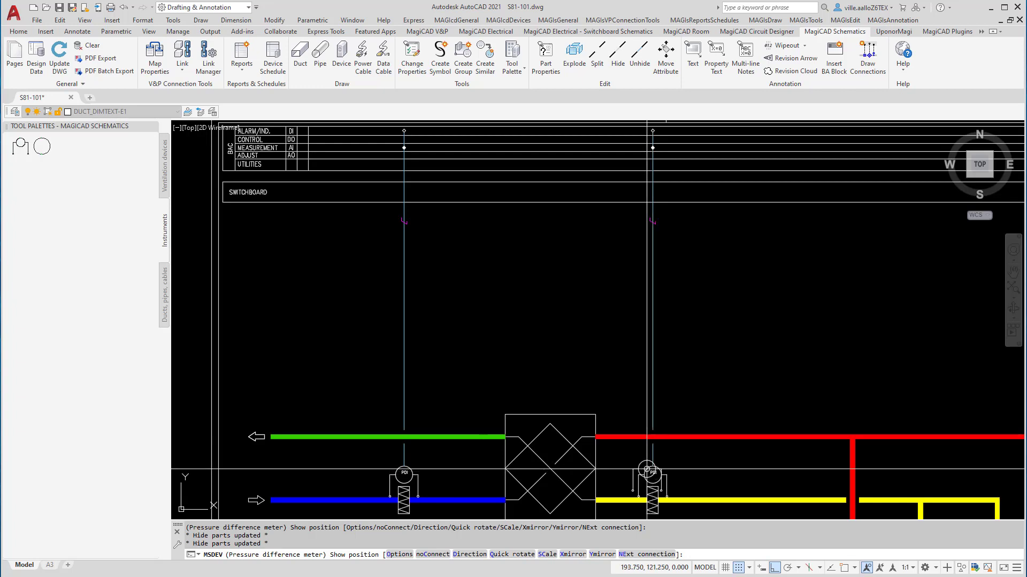
{"action": "key", "text": "Escape"}
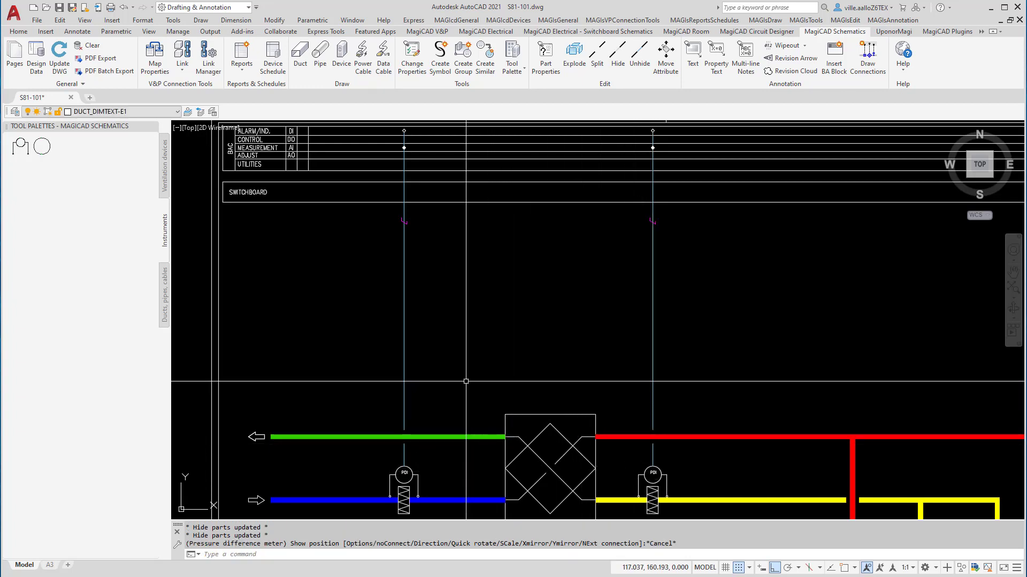
- Place shut-off flow dampers on the green and blue ducts, keeping each duct's values
{"action": "left_click", "coordinate": [165, 163]}
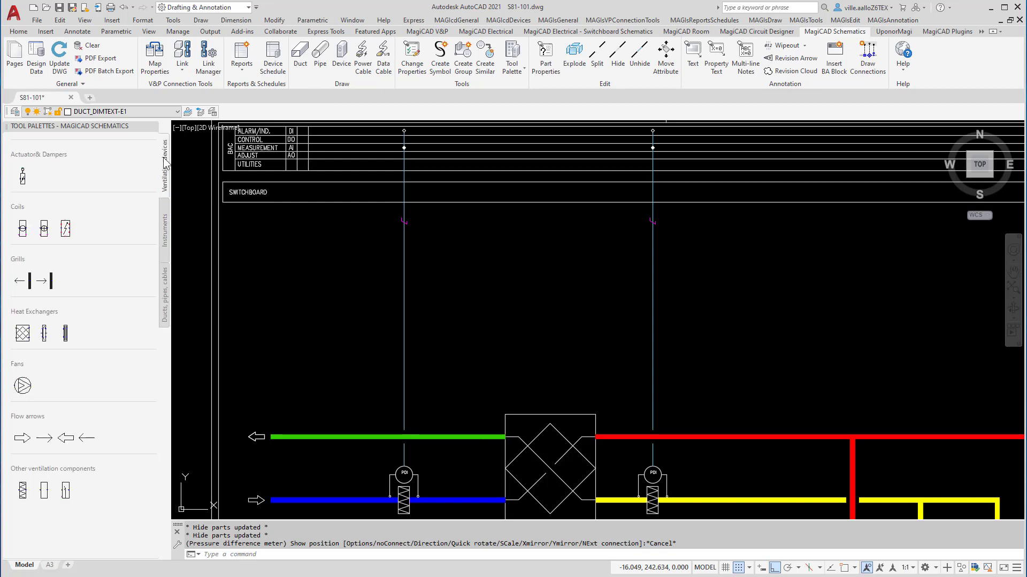
{"action": "left_click", "coordinate": [22, 177]}
{"action": "left_click", "coordinate": [321, 438]}
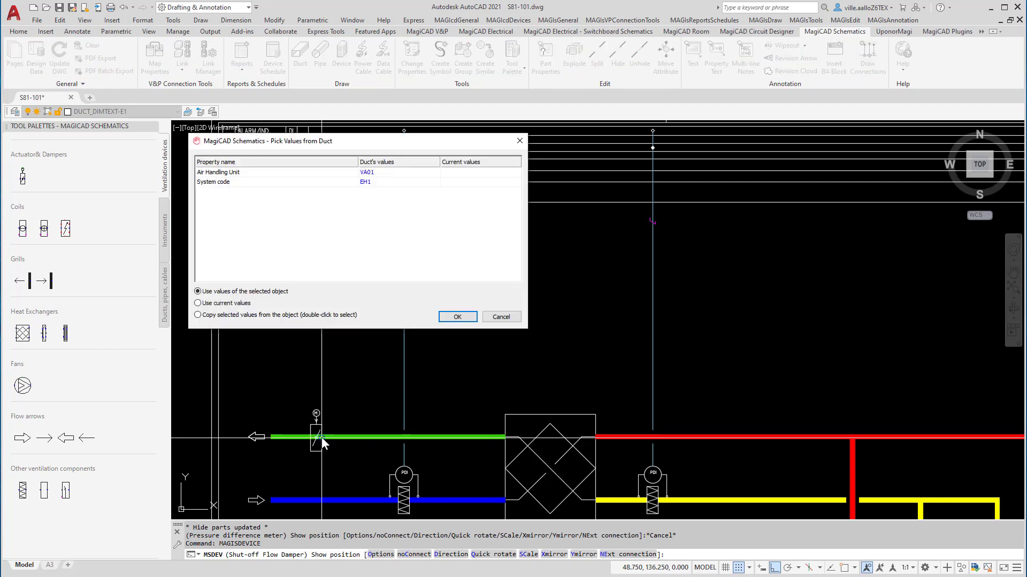
{"action": "left_click", "coordinate": [458, 318]}
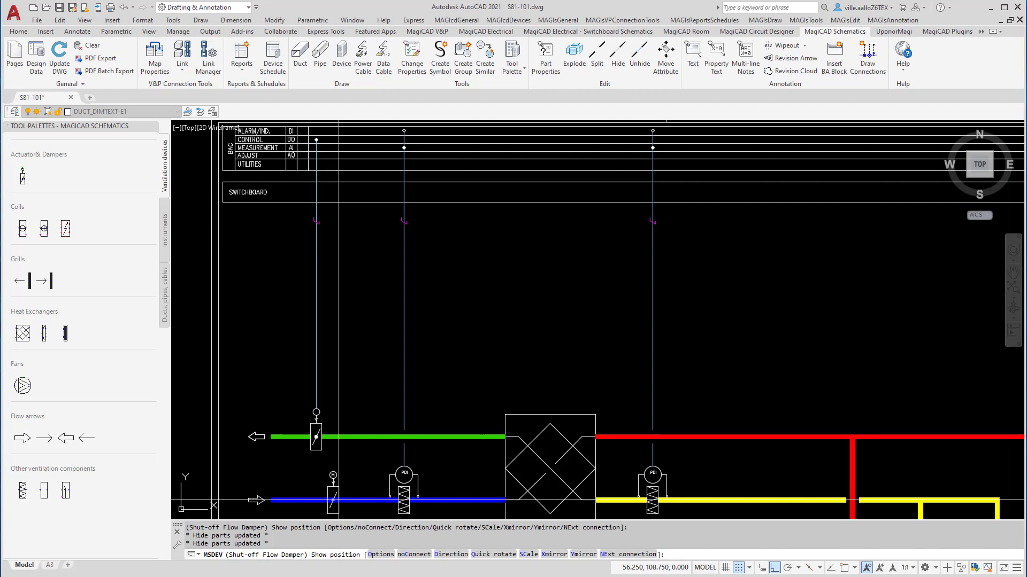
{"action": "left_click", "coordinate": [339, 500]}
{"action": "left_click", "coordinate": [458, 319]}
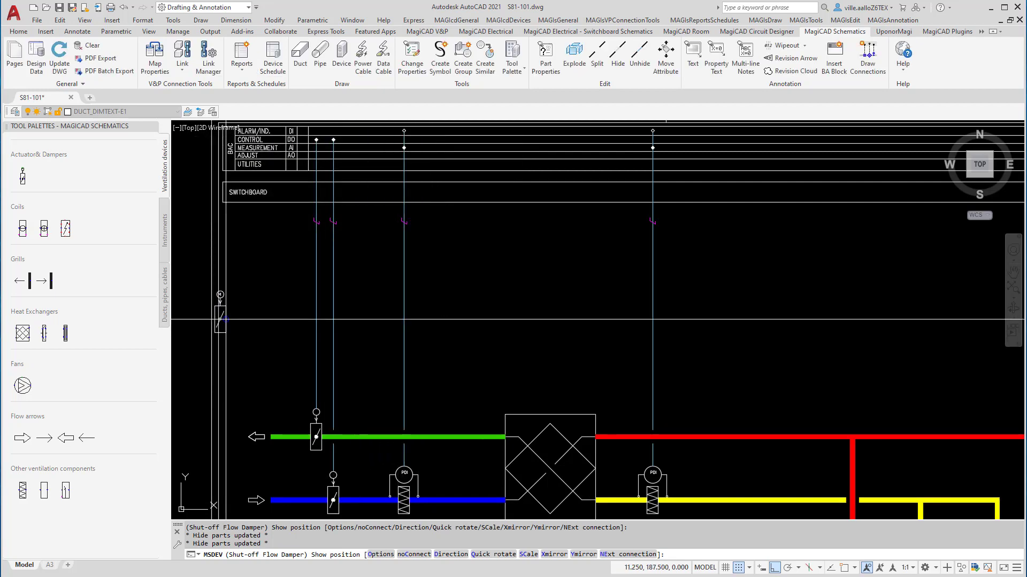
- Place a fan on the red duct and a mirrored, left-pointing fan on the green duct
{"action": "left_click", "coordinate": [23, 386]}
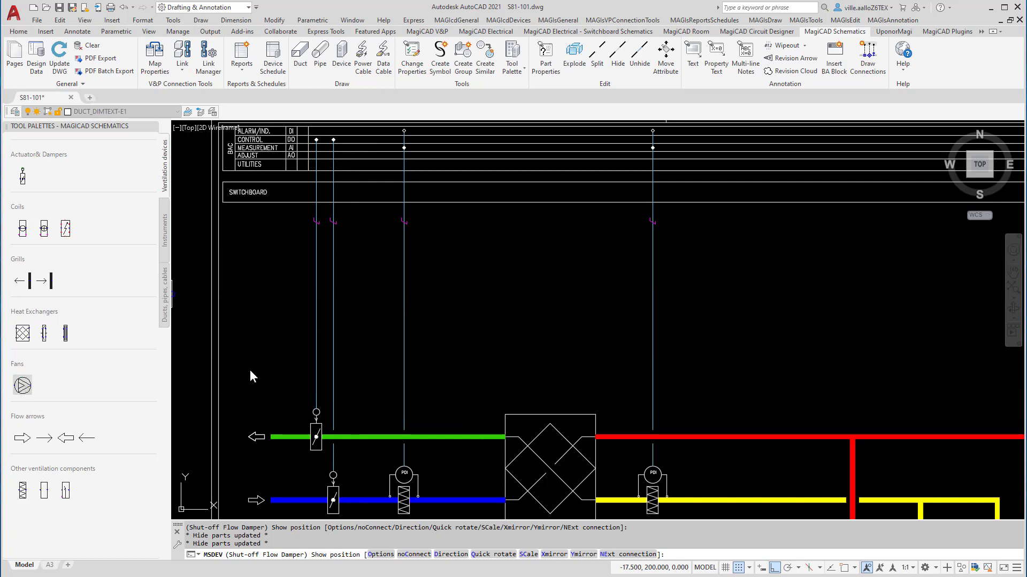
{"action": "middle_click_drag", "start_coordinate": [497, 369], "coordinate": [461, 313]}
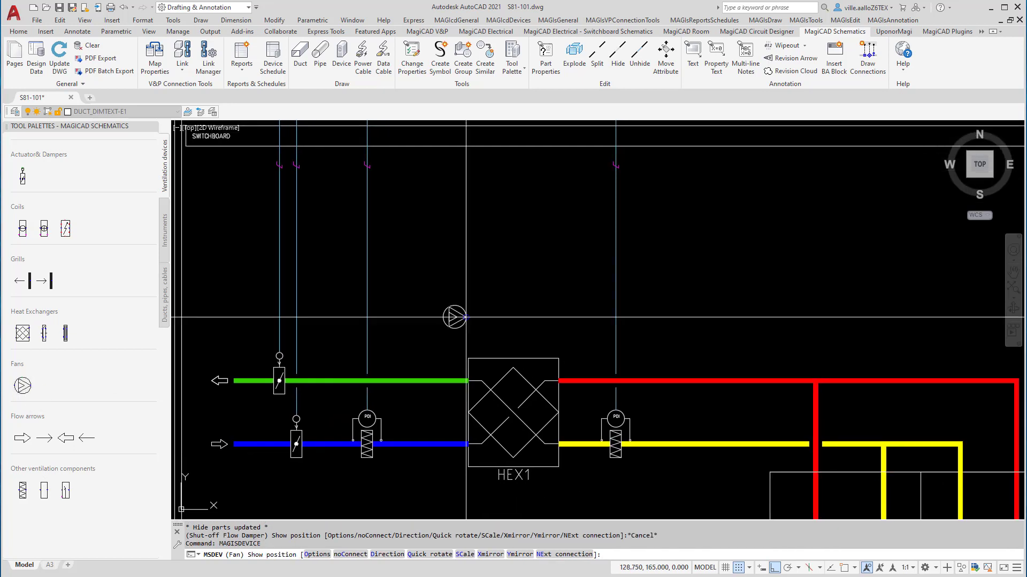
{"action": "left_click", "coordinate": [774, 382]}
{"action": "left_click", "coordinate": [458, 320]}
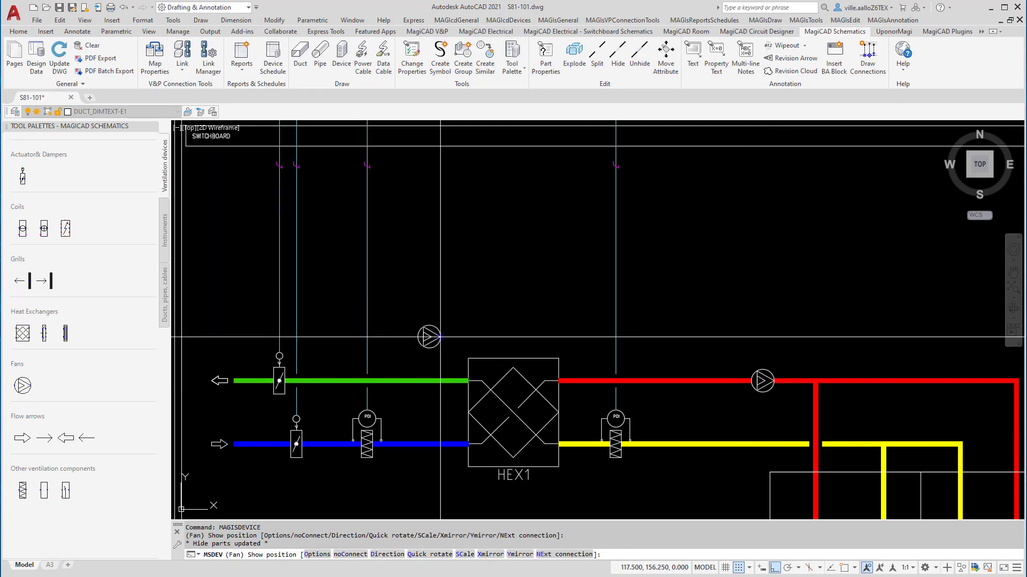
{"action": "type", "text": "x"}
{"action": "key", "text": "Return"}
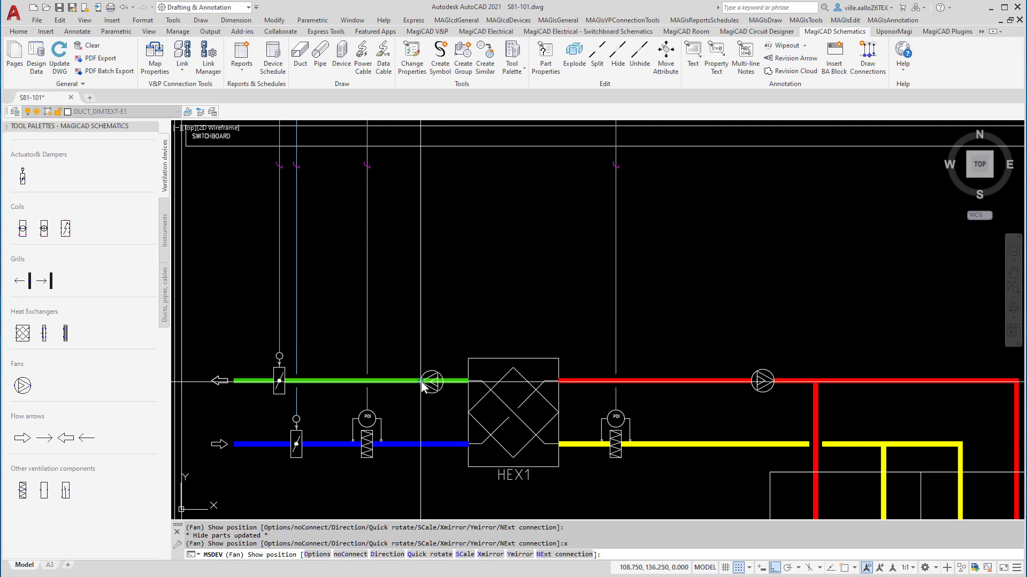
{"action": "left_click", "coordinate": [420, 381]}
{"action": "left_click", "coordinate": [458, 317]}
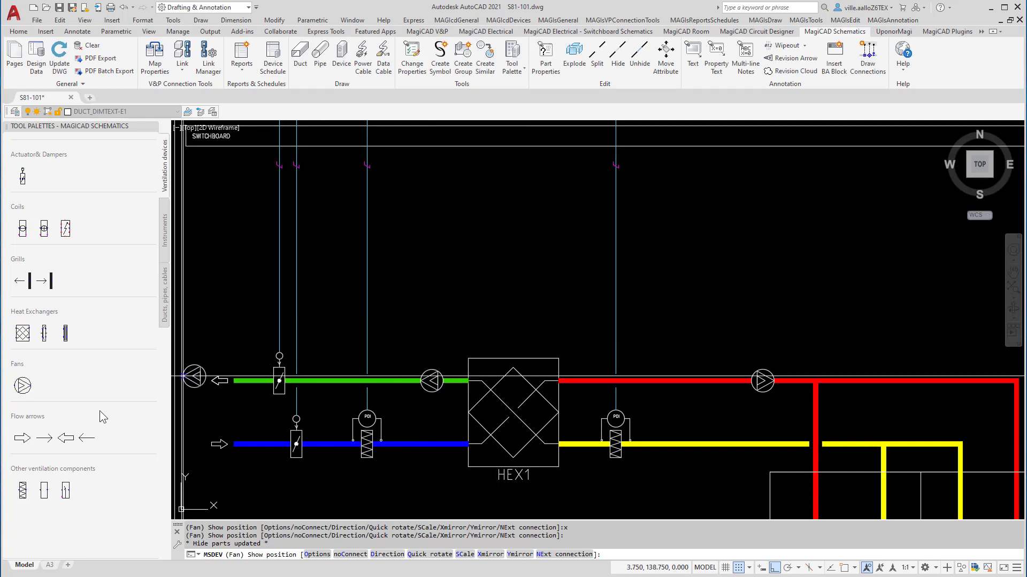
{"action": "left_click", "coordinate": [165, 235]}
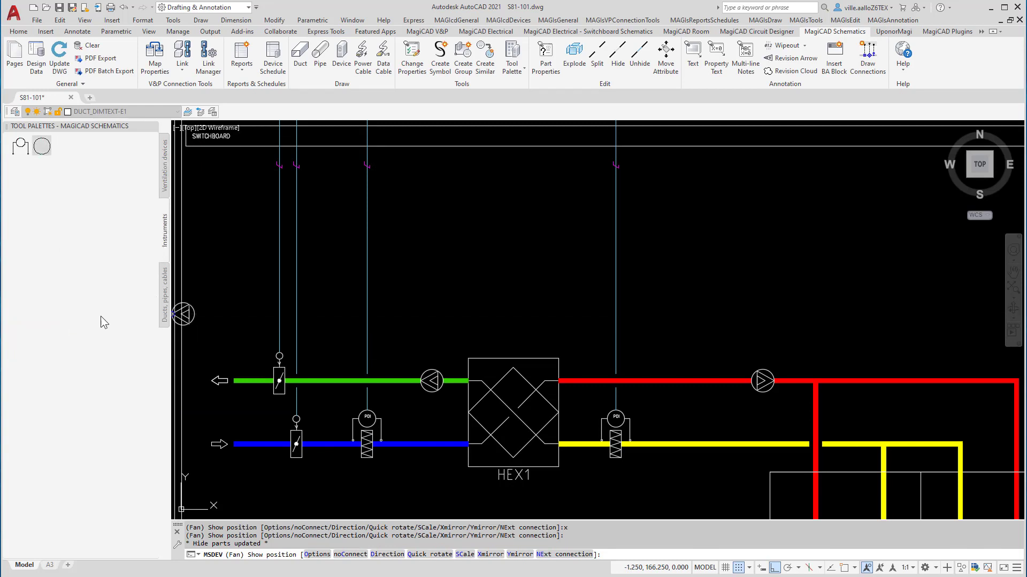
{"action": "type", "text": "x"}
- Place variable-frequency drives above the green-duct and red-duct fans
{"action": "left_click", "coordinate": [432, 366]}
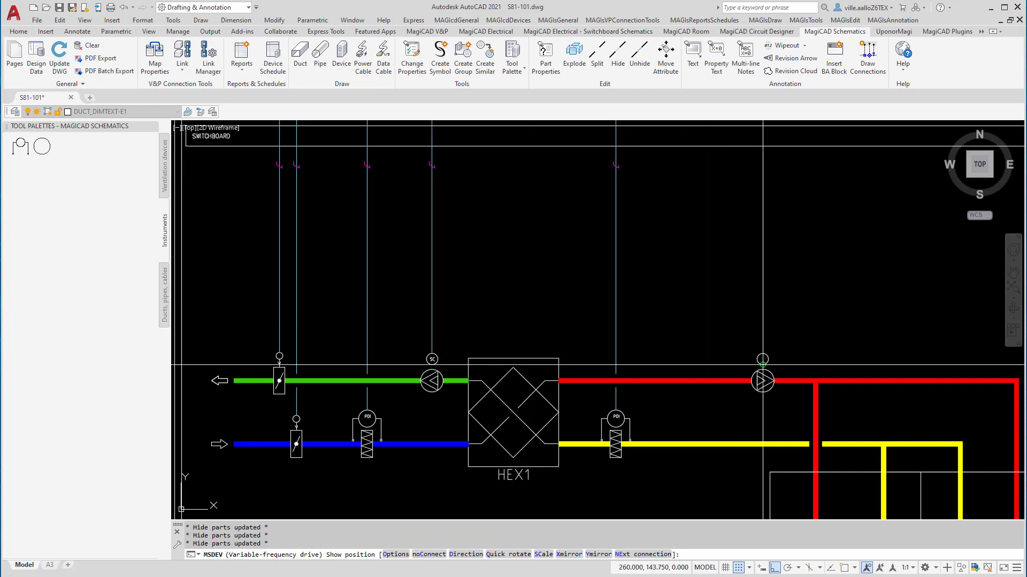
{"action": "left_click", "coordinate": [763, 365]}
{"action": "key", "text": "Escape"}
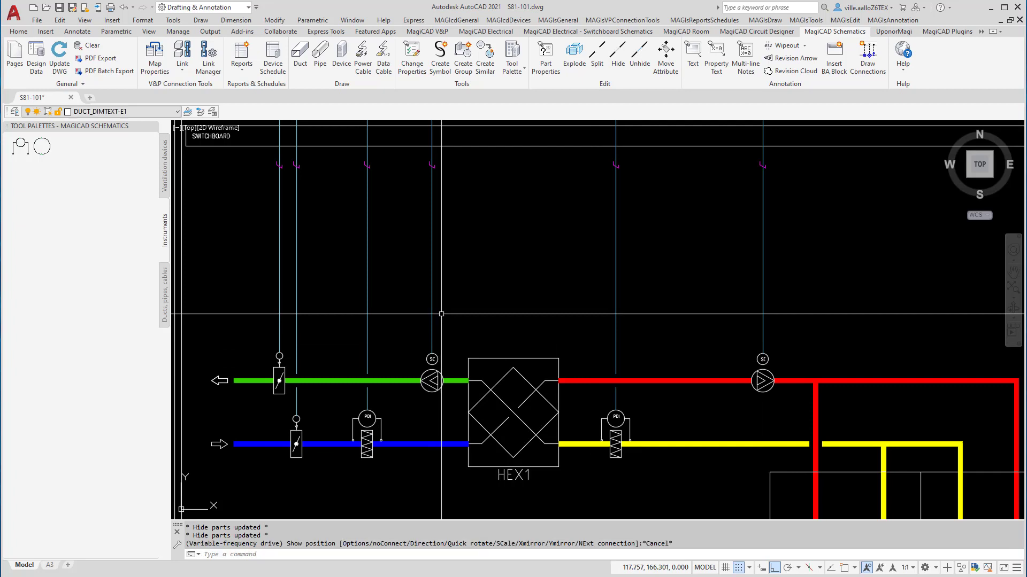
{"action": "middle_click_drag", "start_coordinate": [441, 314], "coordinate": [437, 367]}
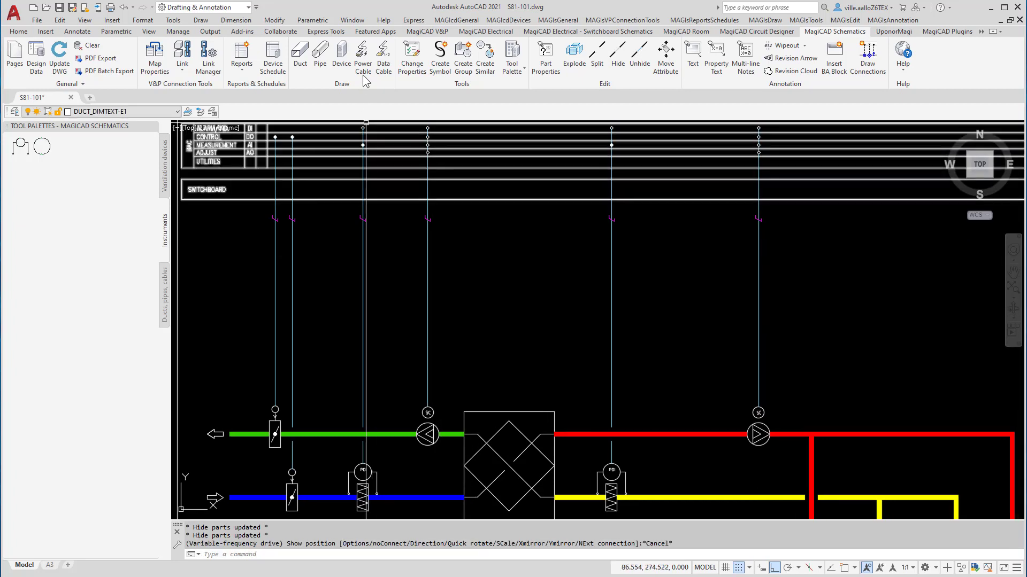
- Draw data cables from both fans to the BA table, keeping system code S1
{"action": "left_click", "coordinate": [383, 59]}
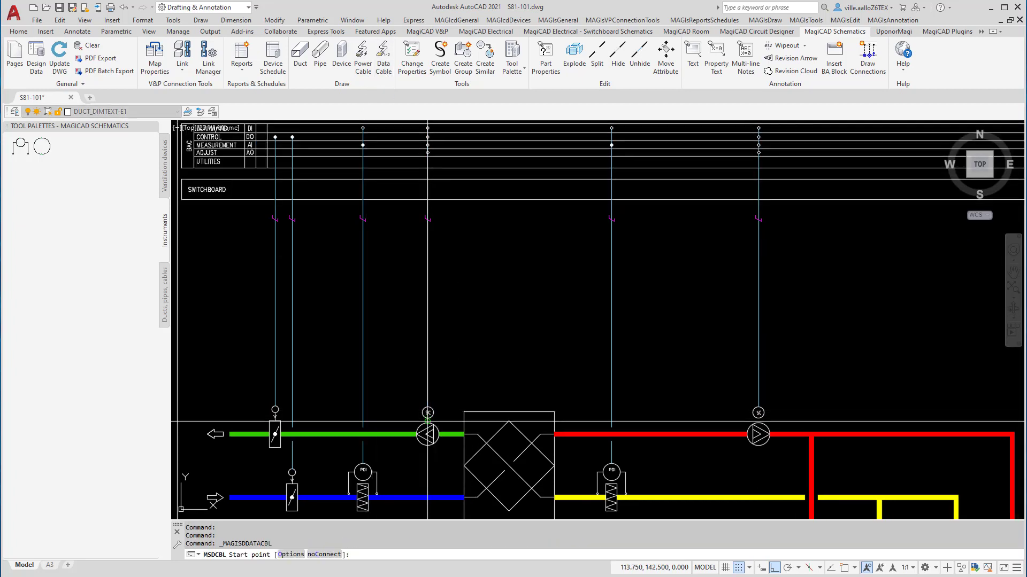
{"action": "left_click", "coordinate": [427, 422]}
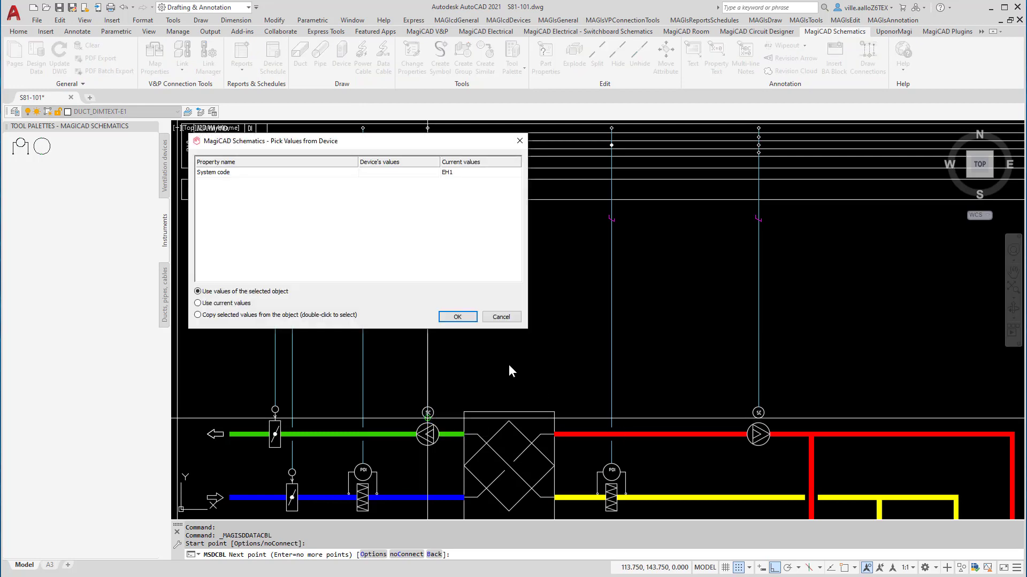
{"action": "left_click", "coordinate": [457, 317]}
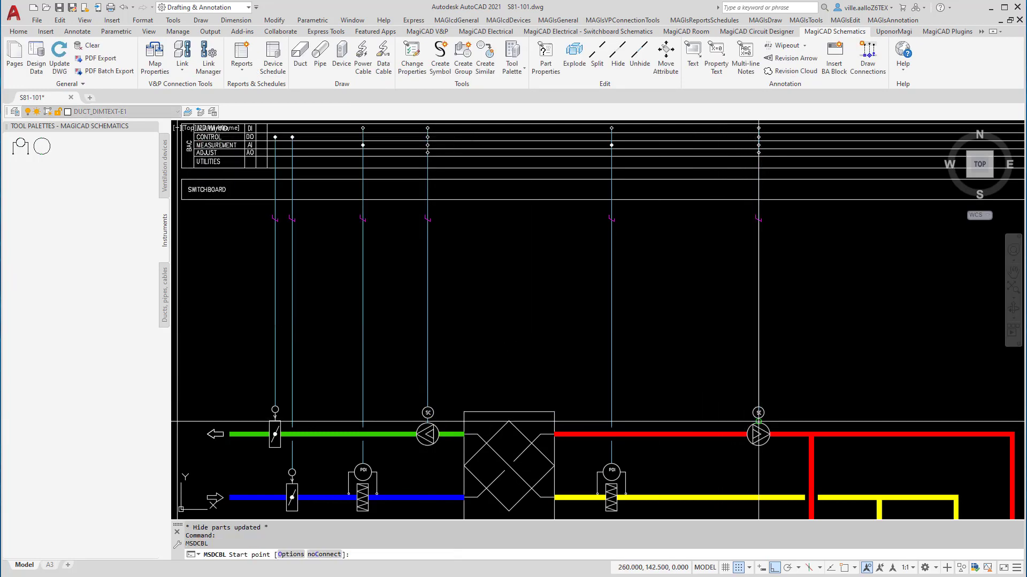
{"action": "left_click", "coordinate": [758, 422]}
{"action": "left_click", "coordinate": [458, 317]}
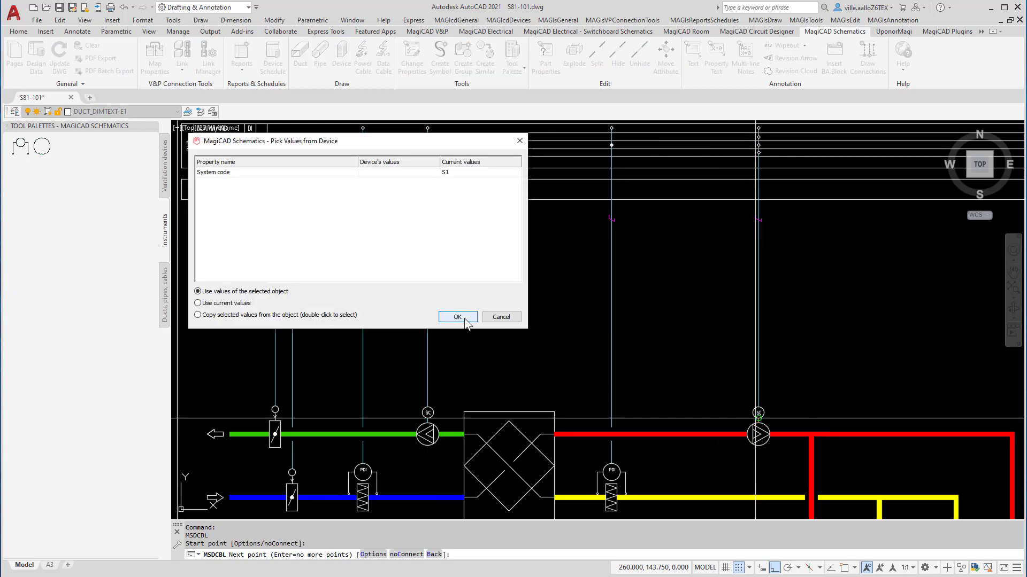
{"action": "left_click", "coordinate": [453, 312]}
{"action": "key", "text": "Escape"}
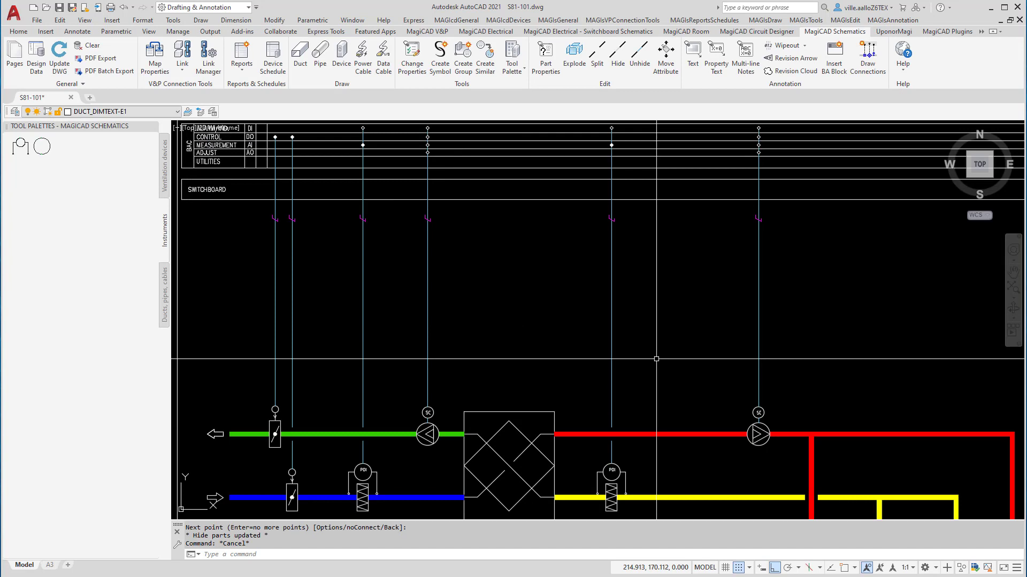
{"action": "scroll", "coordinate": [656, 359], "scroll_direction": "down", "scroll_amount": 2}
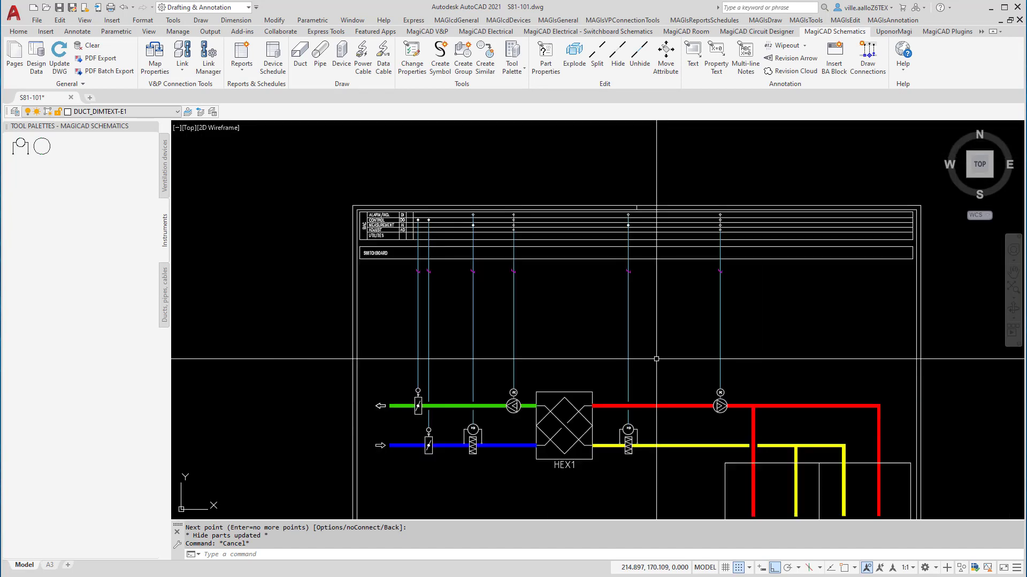
{"action": "scroll", "coordinate": [449, 386], "scroll_direction": "up", "scroll_amount": 1}
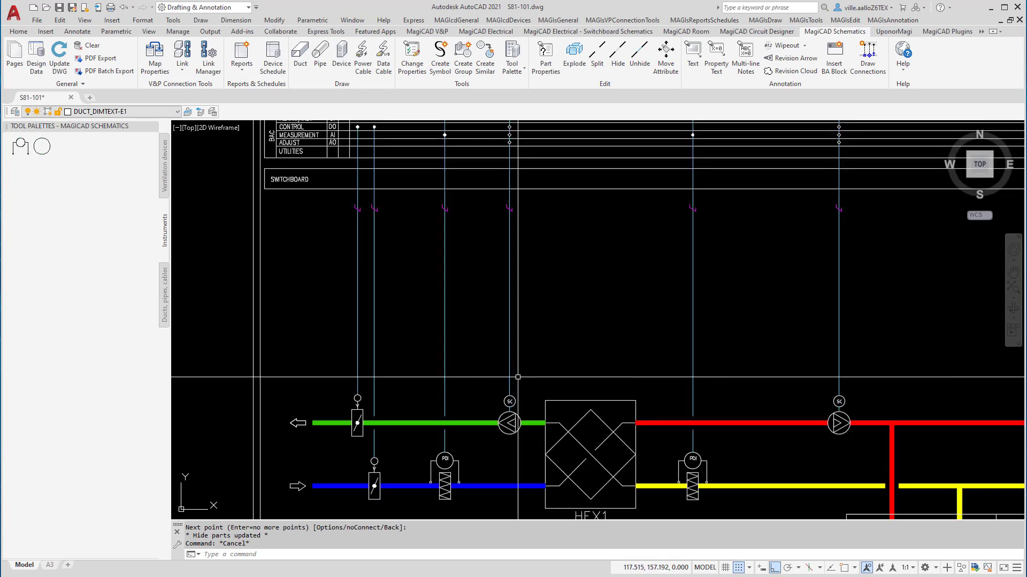
{"action": "scroll", "coordinate": [527, 389], "scroll_direction": "up", "scroll_amount": 1}
{"action": "scroll", "coordinate": [507, 439], "scroll_direction": "up", "scroll_amount": 1}
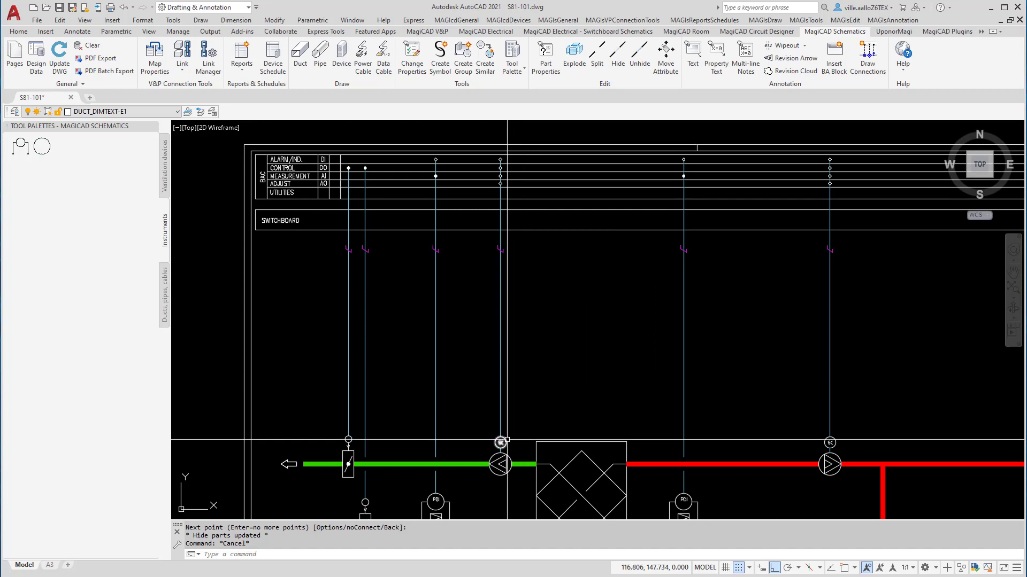
- Set the frequency drive's AI Measurement symbol to the filled diamond Alakeskusliitäntä and apply
{"action": "double_click", "coordinate": [506, 439]}
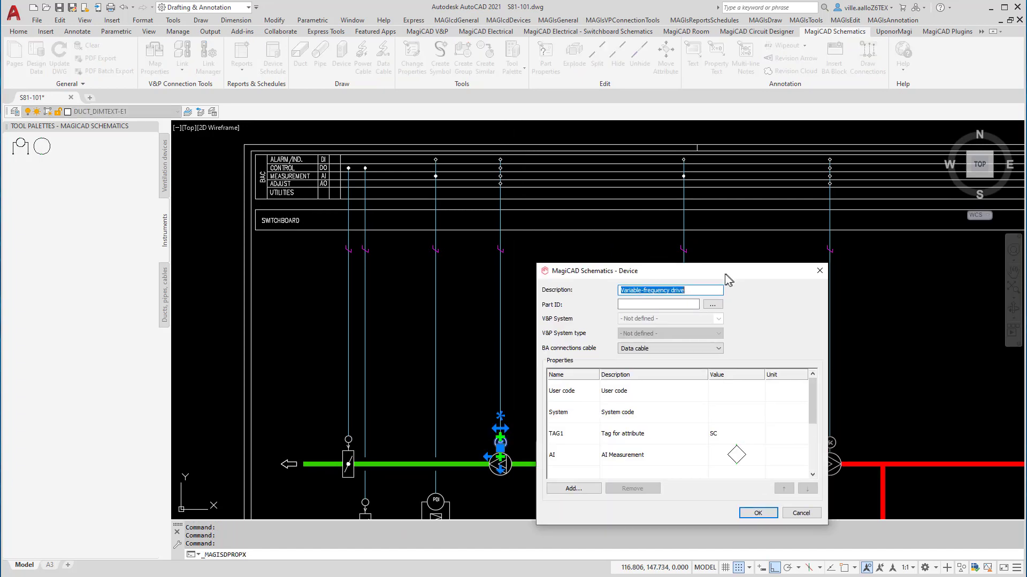
{"action": "left_click", "coordinate": [735, 458]}
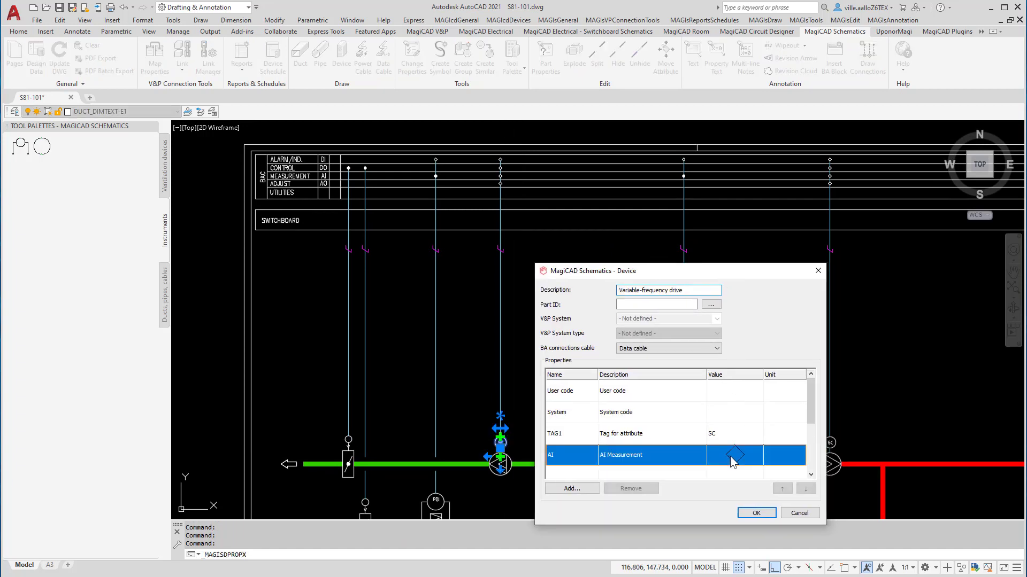
{"action": "left_click", "coordinate": [736, 455]}
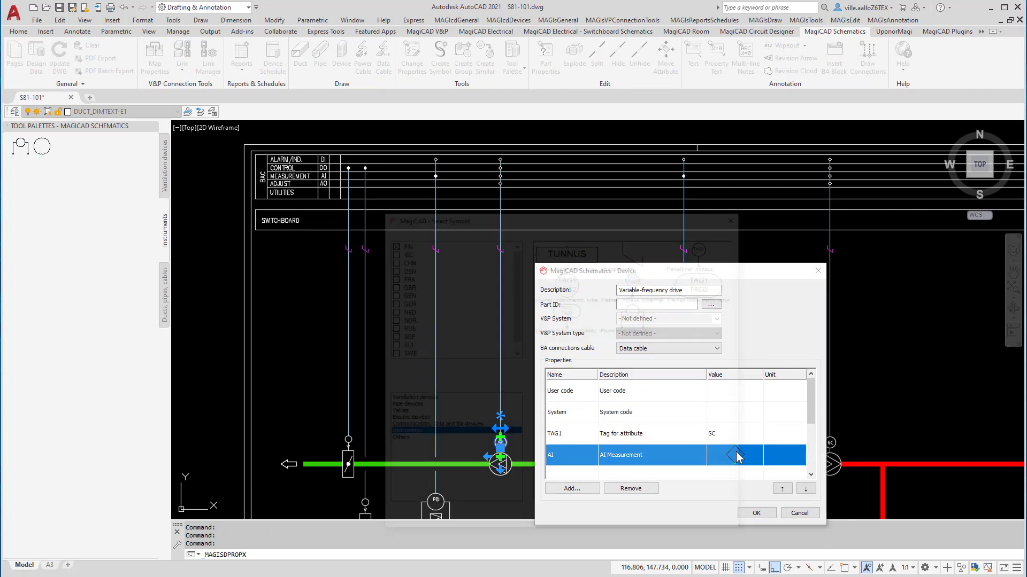
{"action": "left_click", "coordinate": [698, 454]}
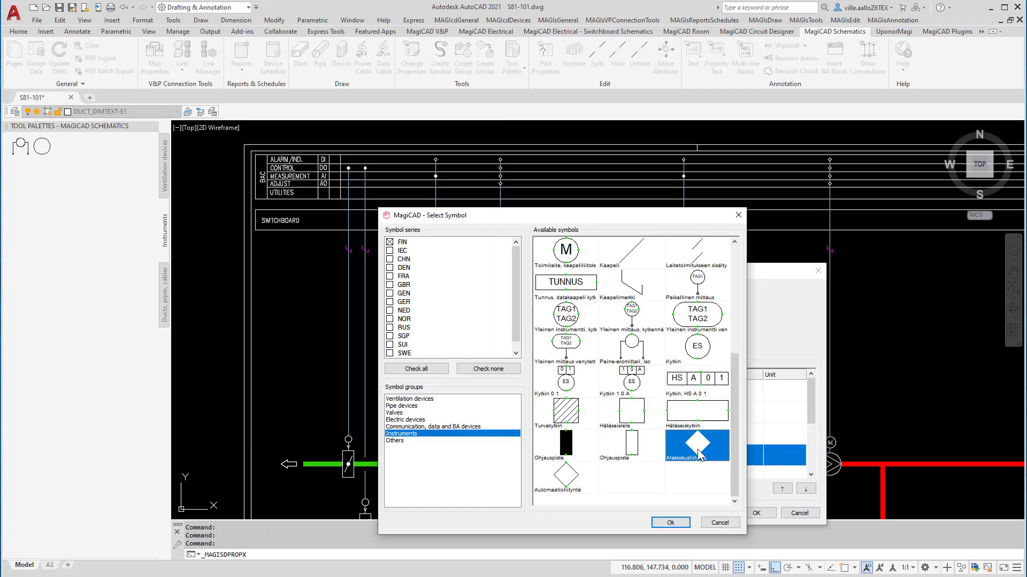
{"action": "left_click", "coordinate": [672, 524]}
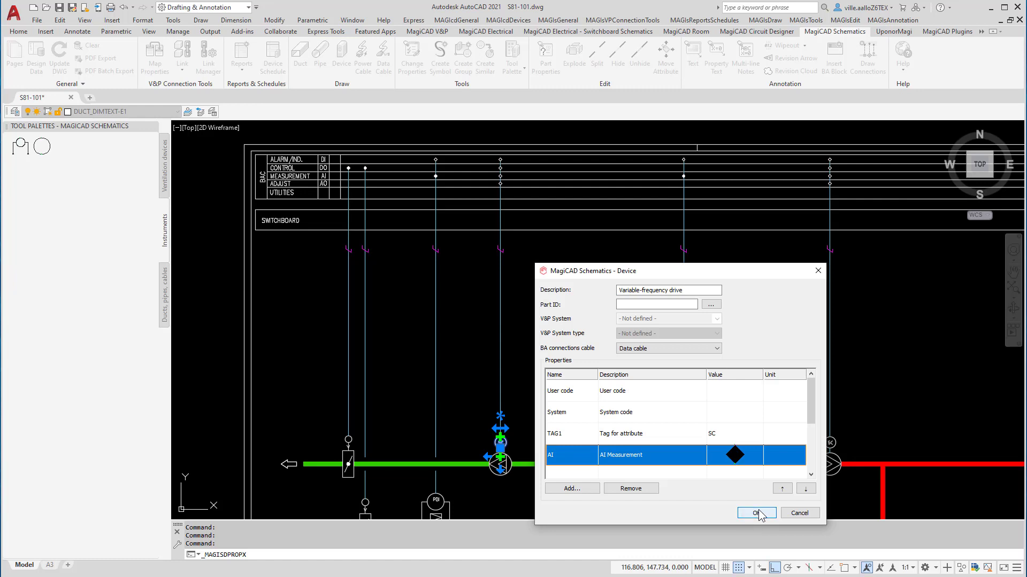
{"action": "left_click", "coordinate": [756, 513]}
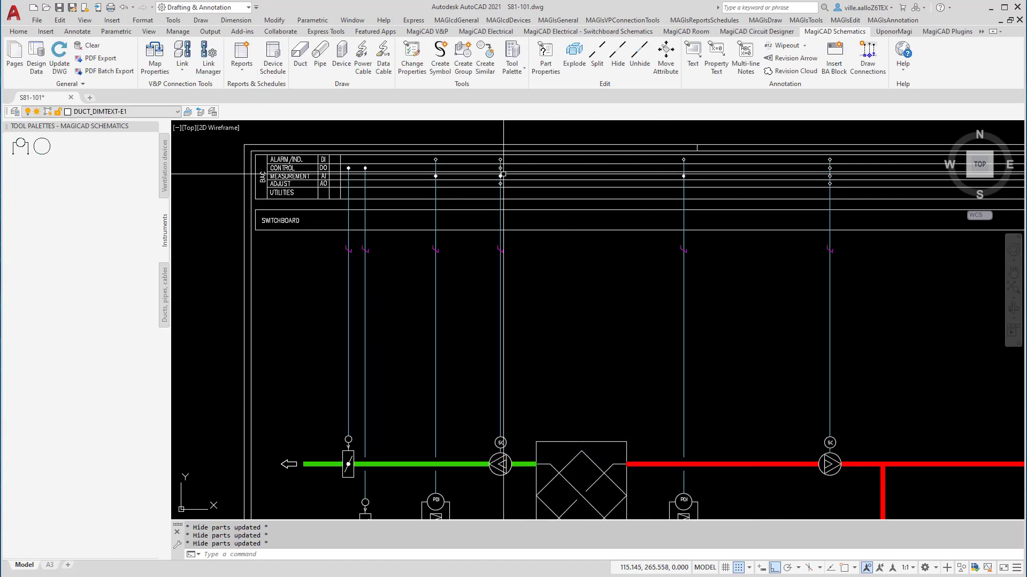
- Pan and zoom the drawing to bring the fans and ducts back into view
{"action": "scroll", "coordinate": [501, 175], "scroll_direction": "up", "scroll_amount": 8}
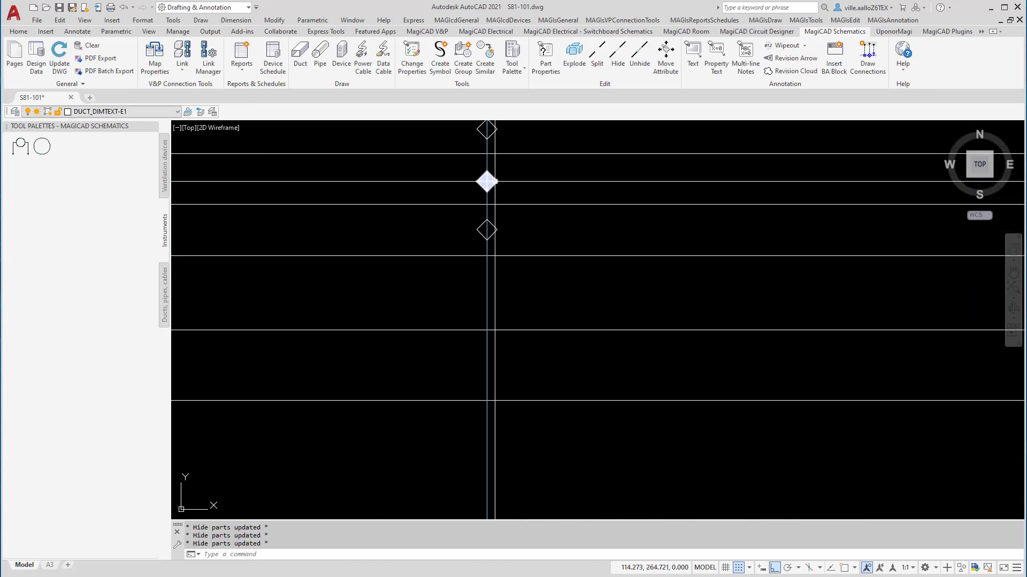
{"action": "scroll", "coordinate": [504, 189], "scroll_direction": "down", "scroll_amount": 6}
{"action": "middle_click_drag", "start_coordinate": [687, 360], "coordinate": [584, 243]}
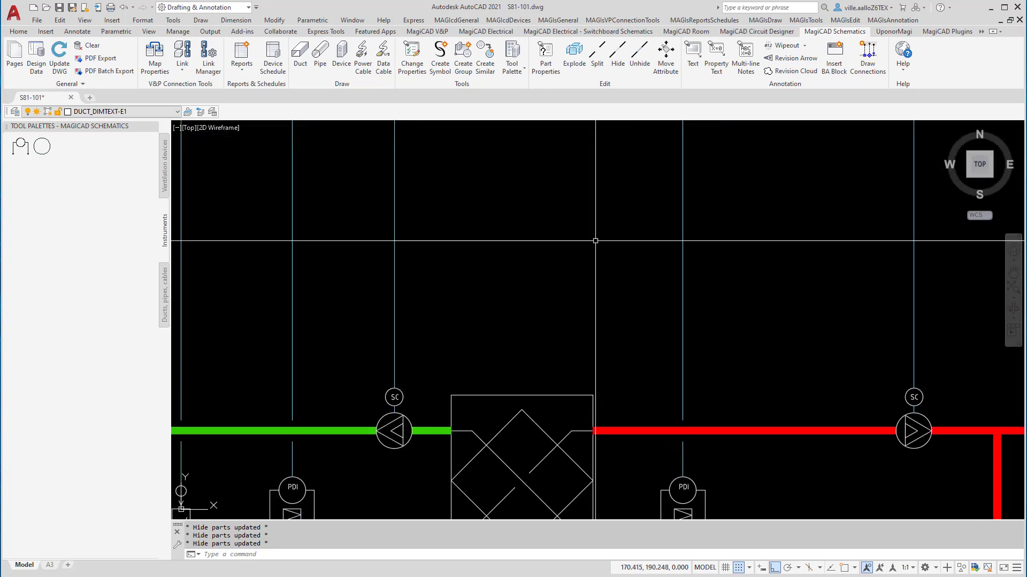
{"action": "scroll", "coordinate": [584, 243], "scroll_direction": "down", "scroll_amount": 2}
{"action": "scroll", "coordinate": [575, 299], "scroll_direction": "down", "scroll_amount": 1}
{"action": "scroll", "coordinate": [573, 321], "scroll_direction": "down", "scroll_amount": 1}
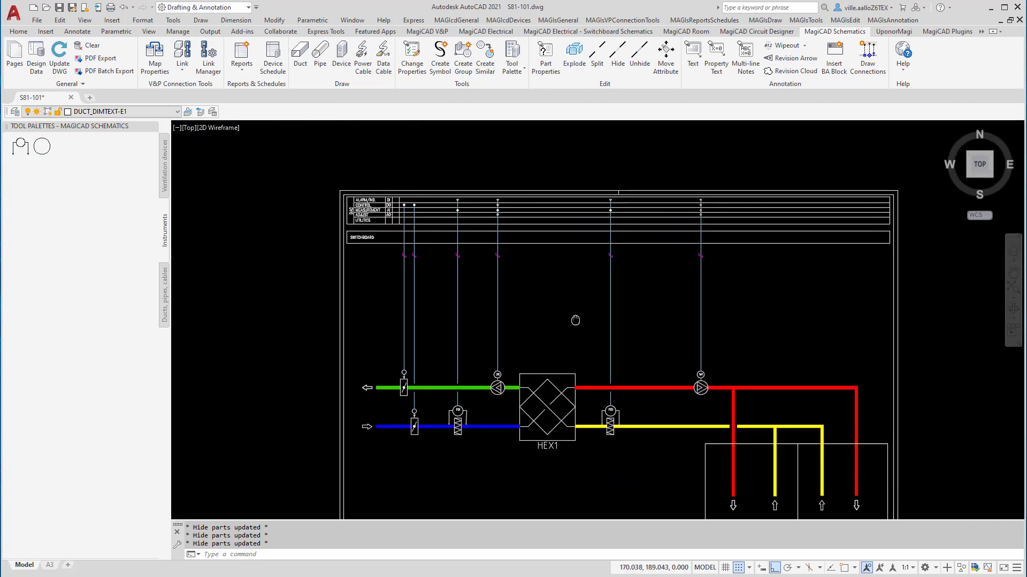
{"action": "scroll", "coordinate": [508, 152], "scroll_direction": "up", "scroll_amount": 2}
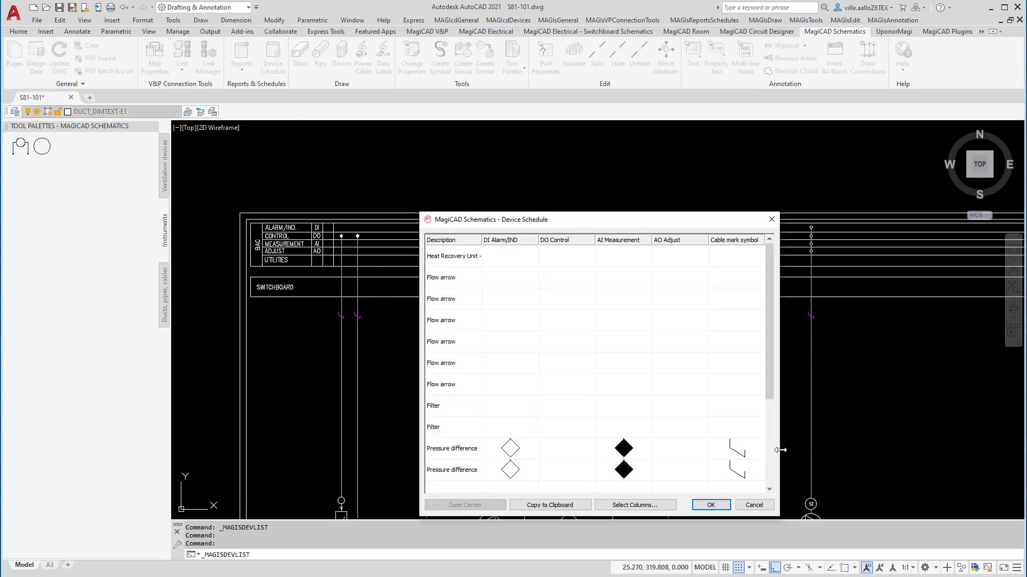
- Assign the hollow diamond Automaatioliitäntä DI Alarm/IND symbol to both Shut-off Flow Dampers
{"action": "left_click_drag", "start_coordinate": [781, 448], "coordinate": [957, 449]}
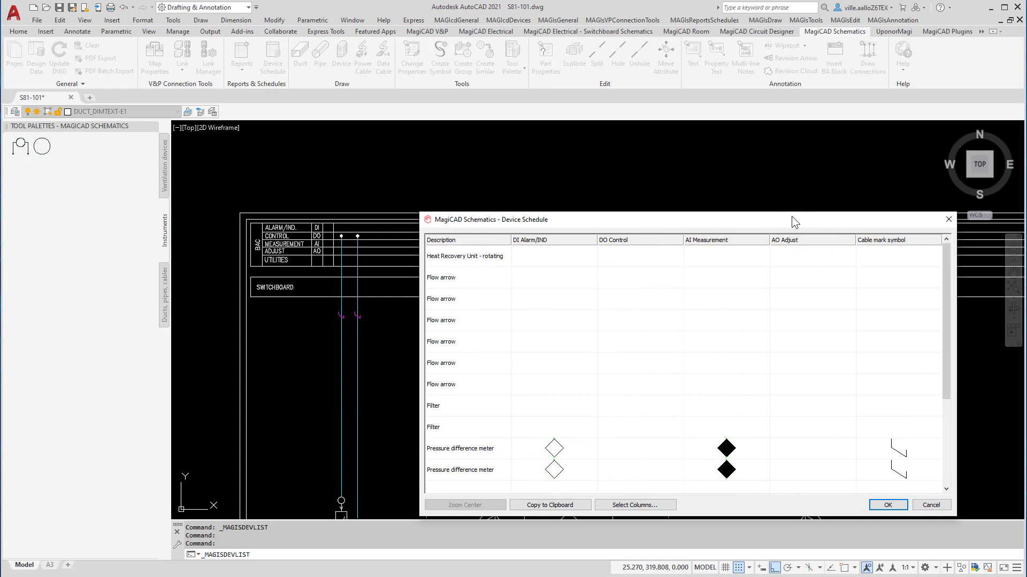
{"action": "scroll", "coordinate": [642, 346], "scroll_direction": "down", "scroll_amount": 1}
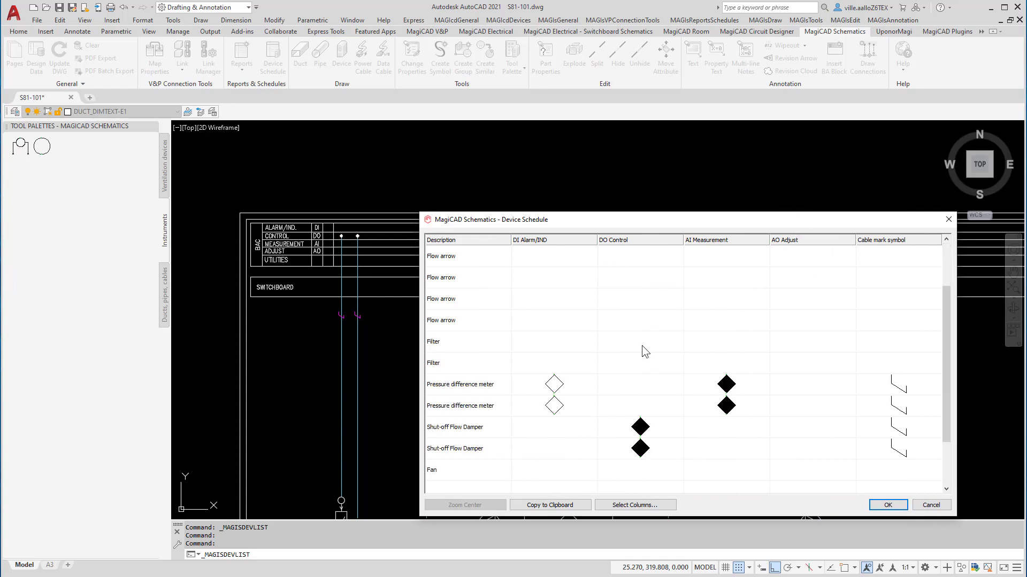
{"action": "scroll", "coordinate": [641, 345], "scroll_direction": "down", "scroll_amount": 1}
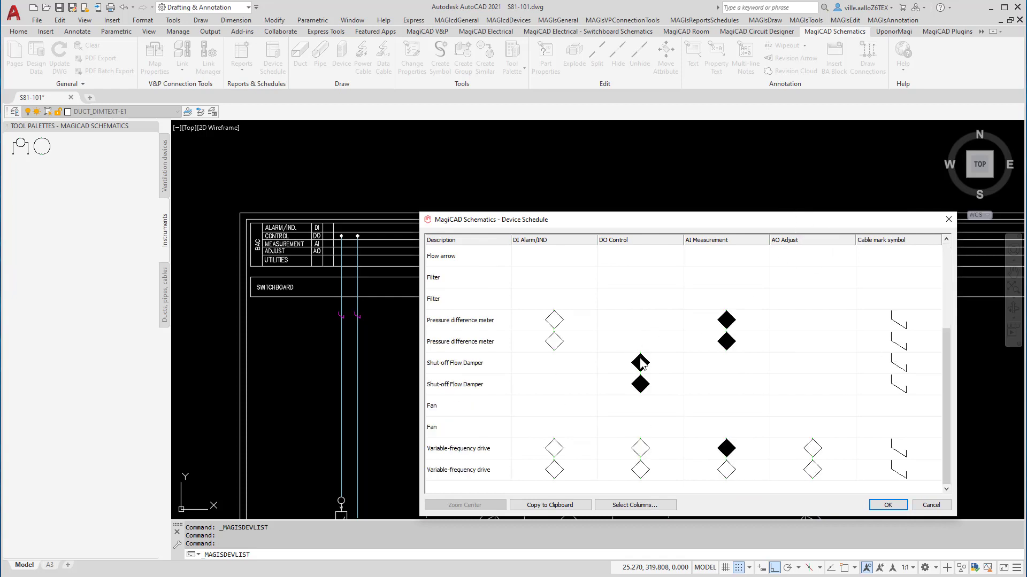
{"action": "left_click", "coordinate": [642, 364]}
{"action": "left_click", "coordinate": [657, 386], "text": "shift"}
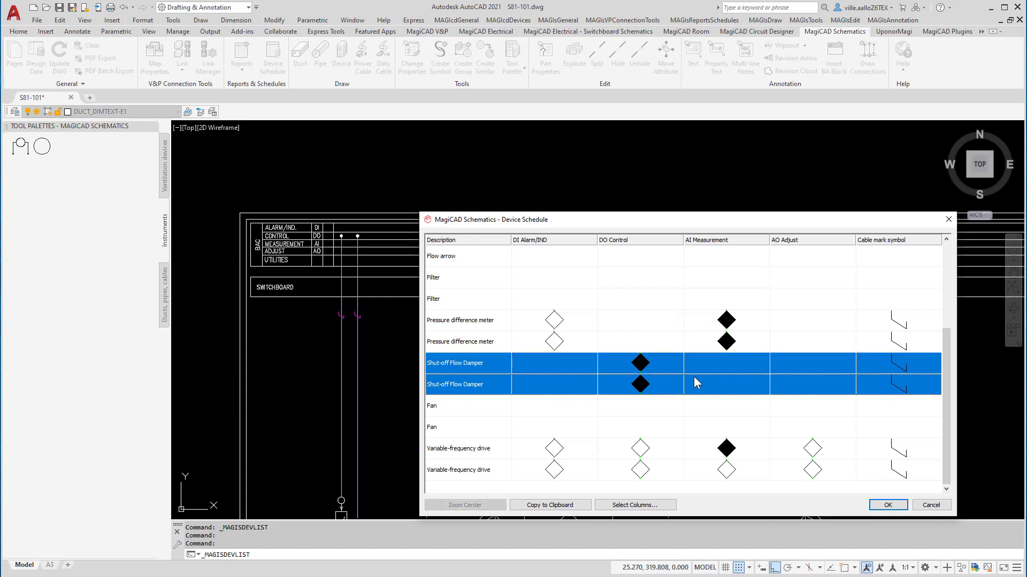
{"action": "right_click", "coordinate": [570, 368]}
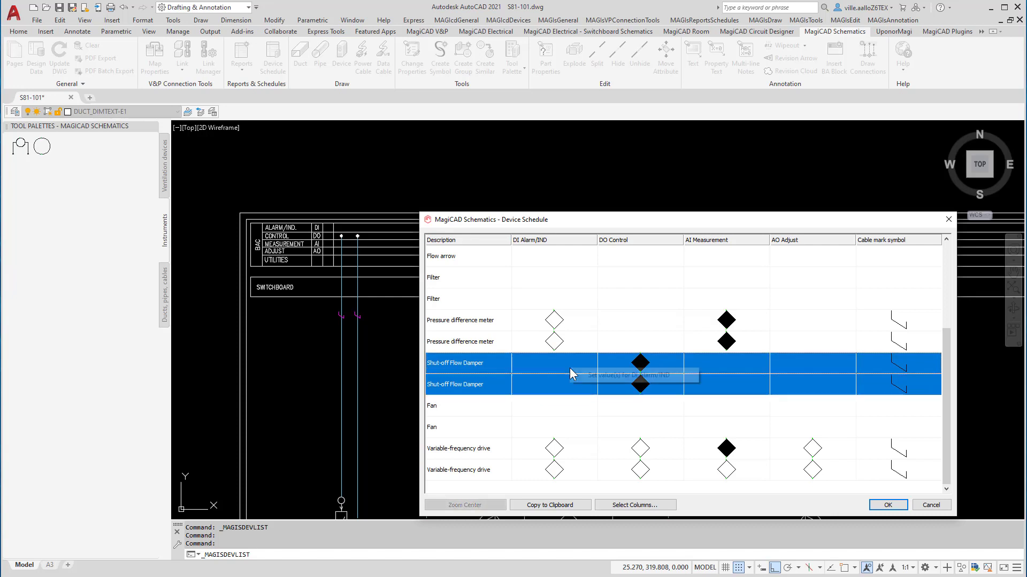
{"action": "left_click", "coordinate": [585, 374]}
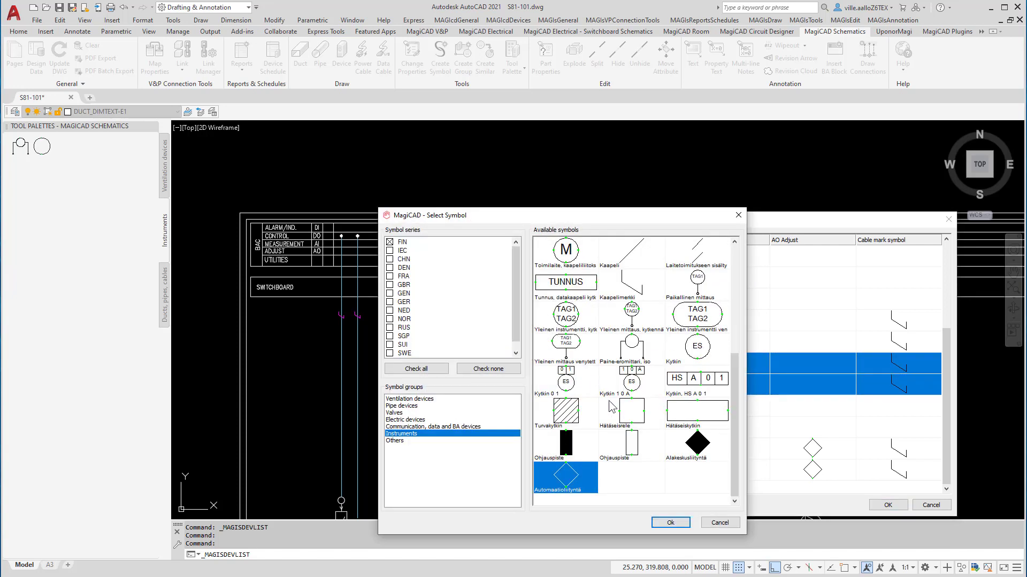
{"action": "left_click", "coordinate": [669, 523]}
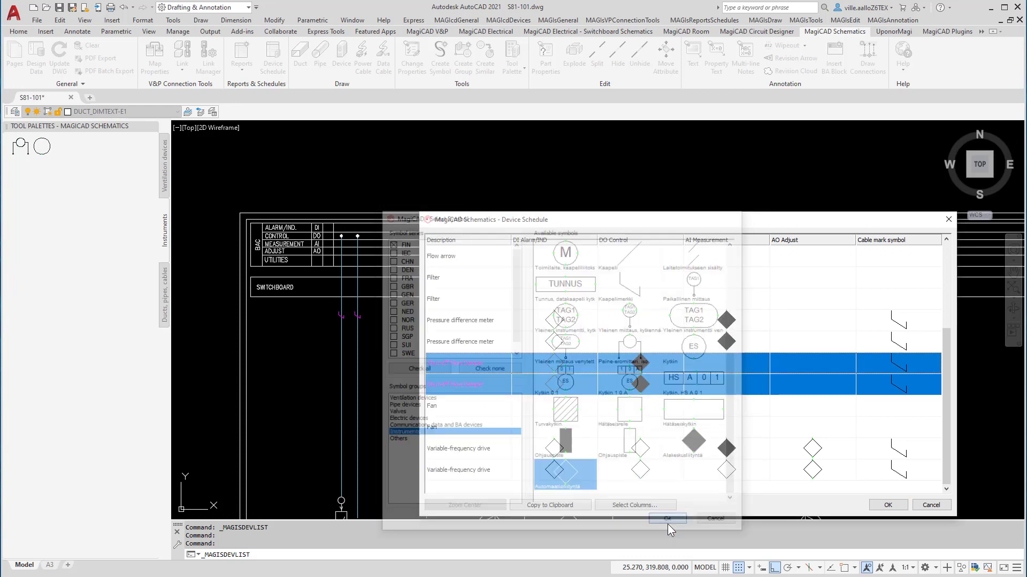
{"action": "left_click", "coordinate": [888, 505]}
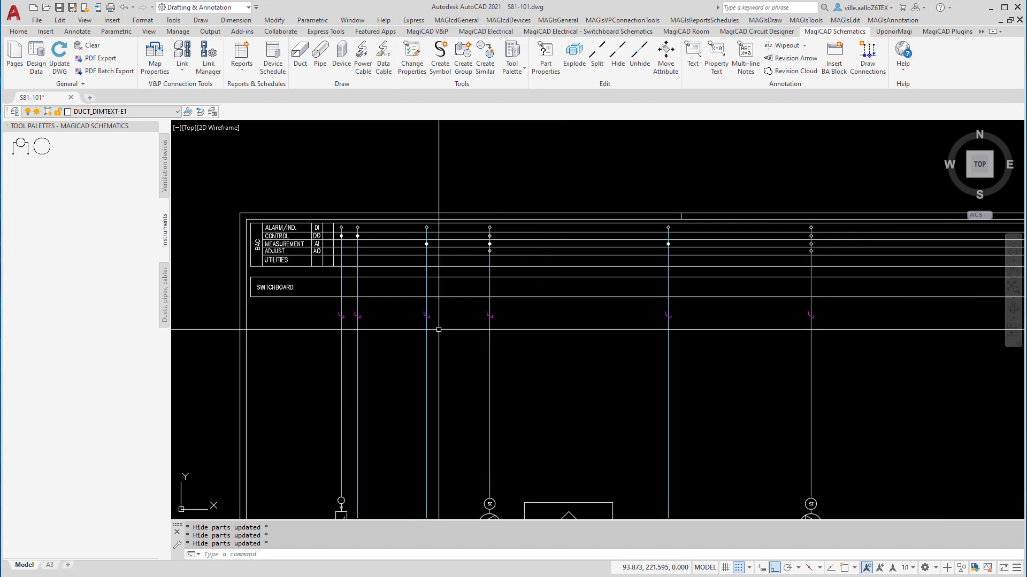